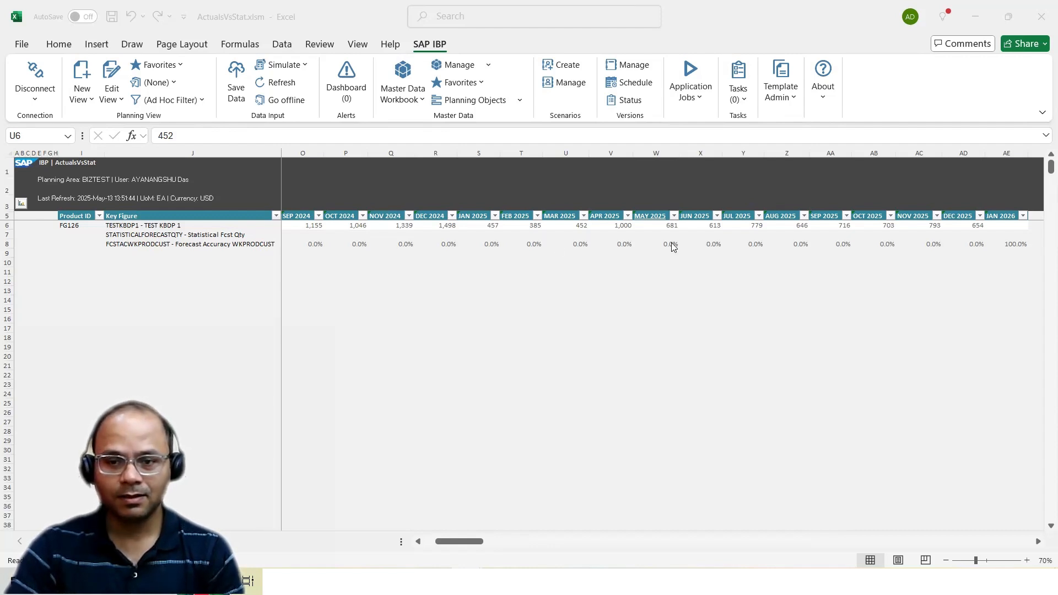
Enter the forecast accuracy formula =1-ABS(X7-X6)/X6 in cell W11
click(663, 274)
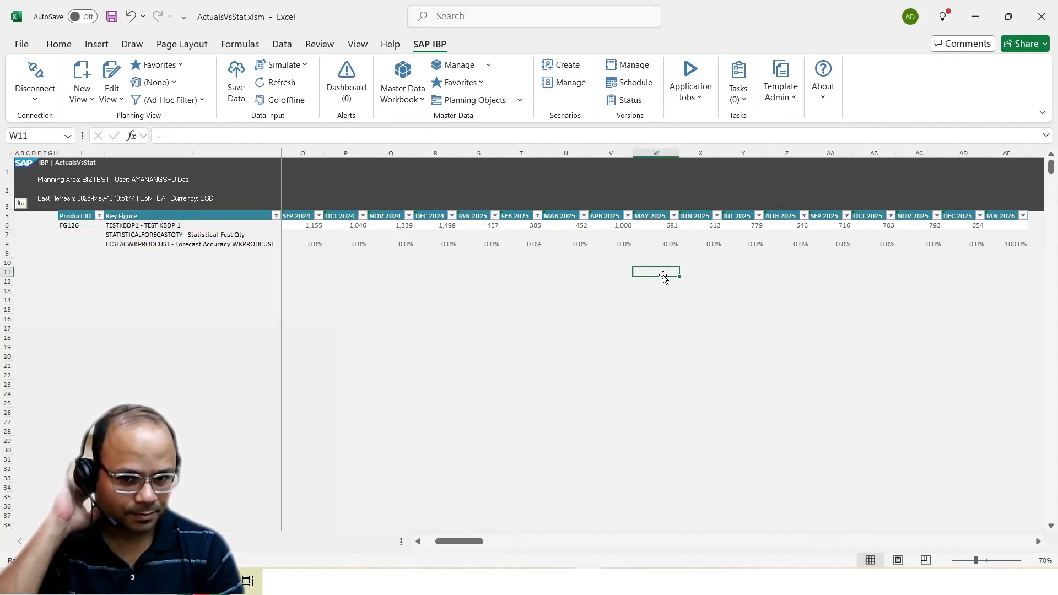
text(=1)
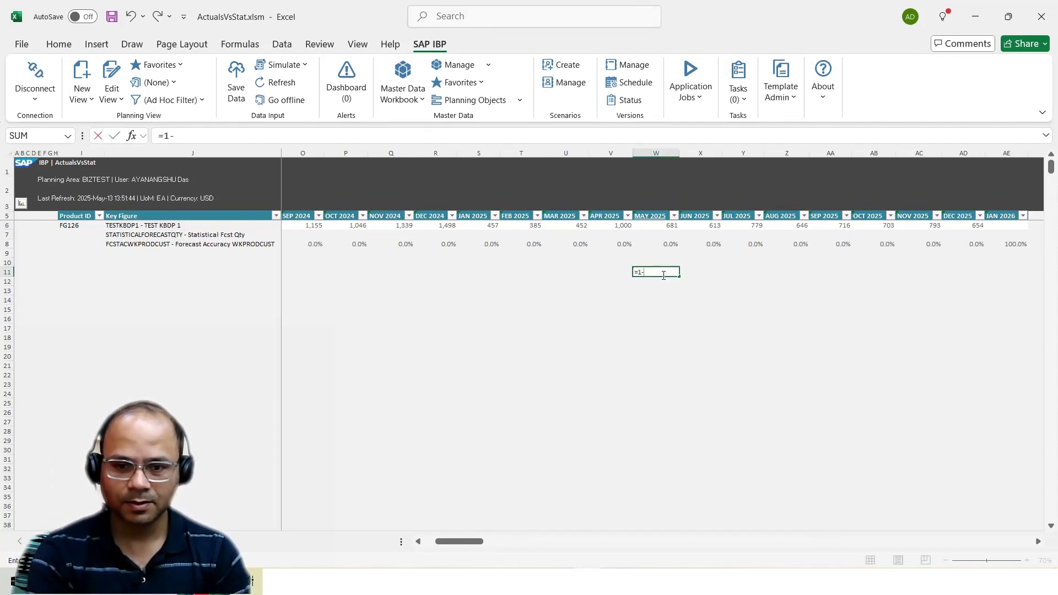
text(-ABS()
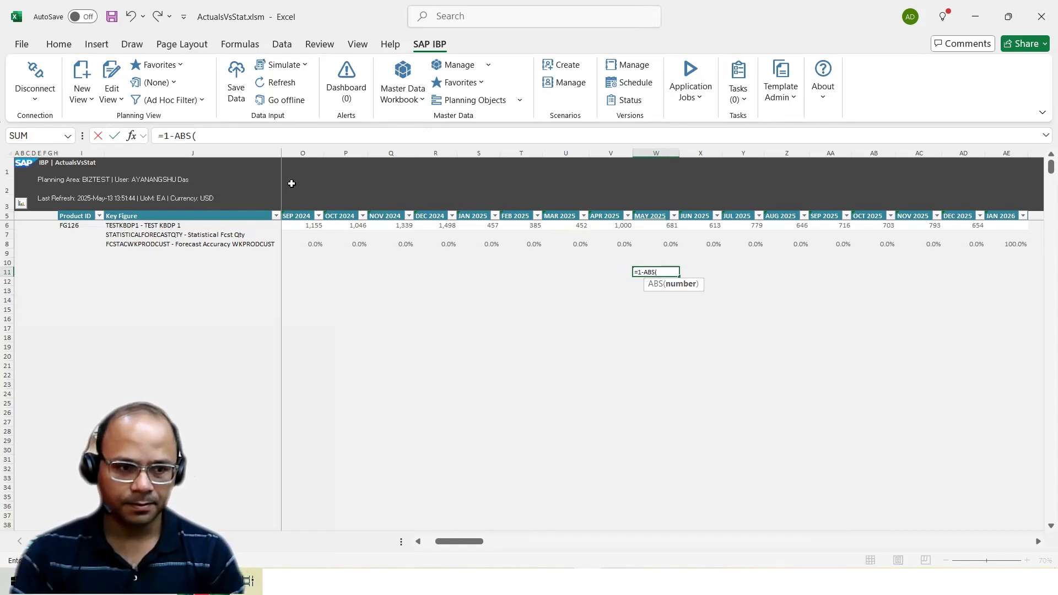
click(699, 236)
text(-)
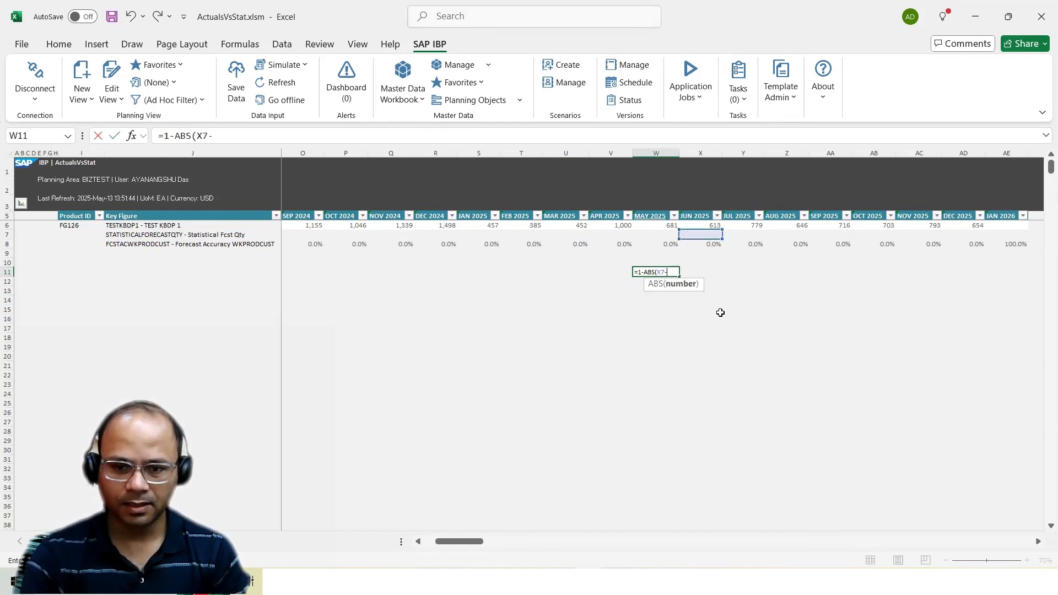
click(712, 225)
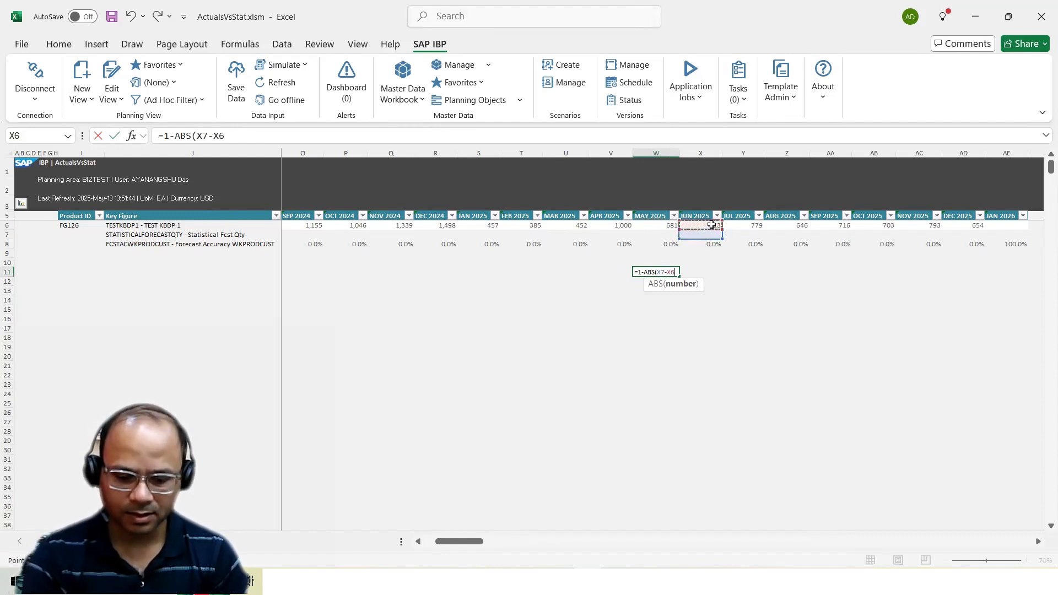
text()/)
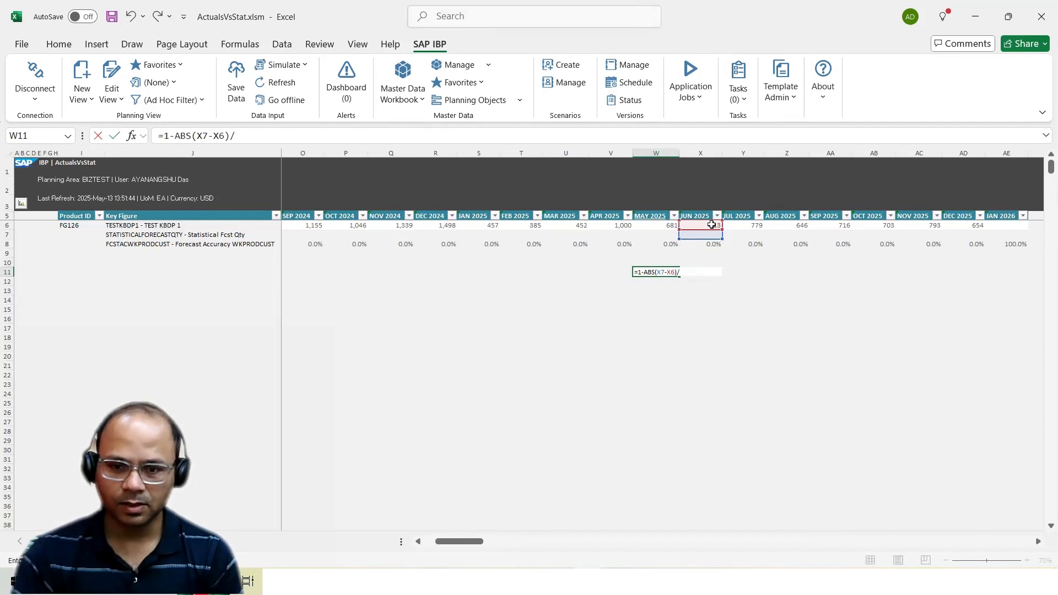
click(712, 225)
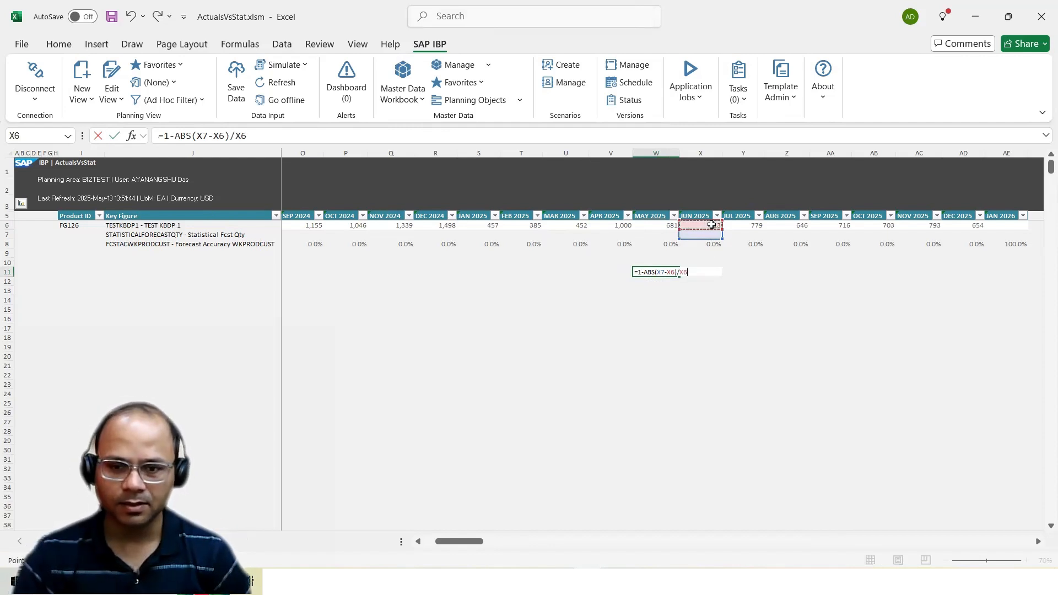
key(ctrl+Return)
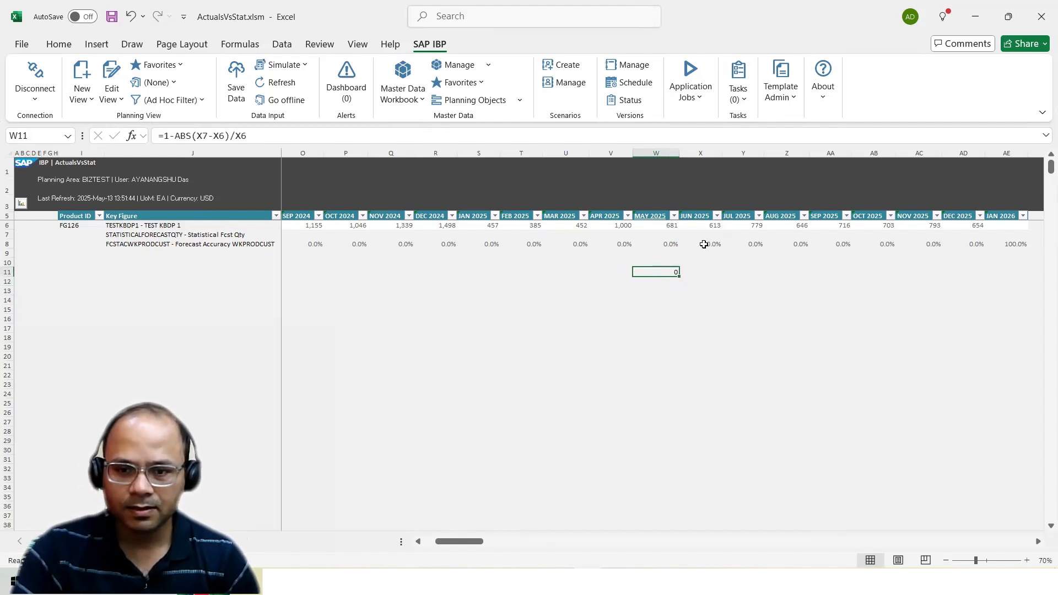
Enter 567 as the June 2025 Statistical Fcst Qty in cell X7
click(702, 235)
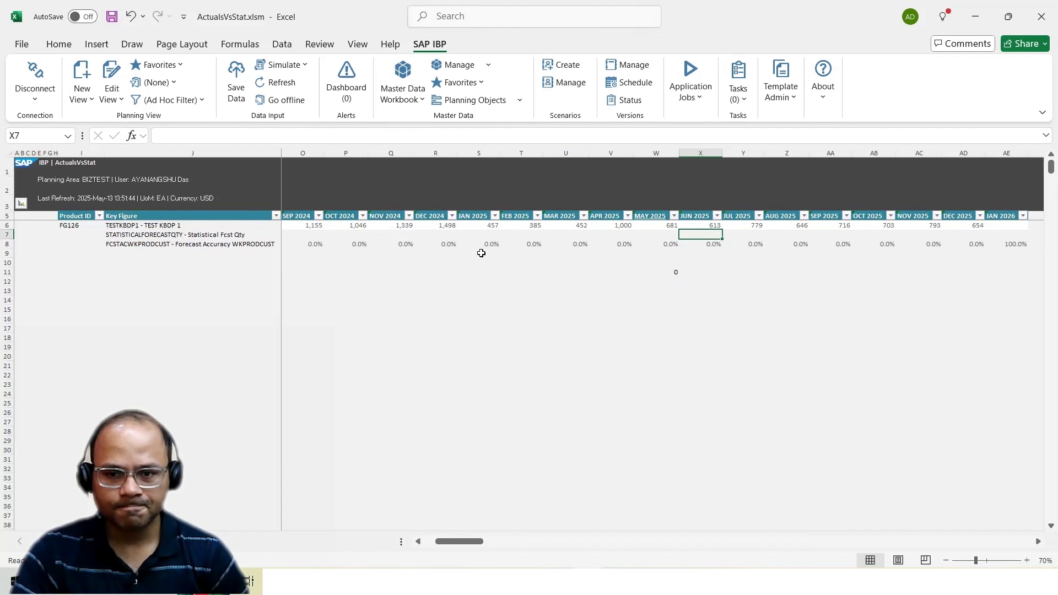
text(567)
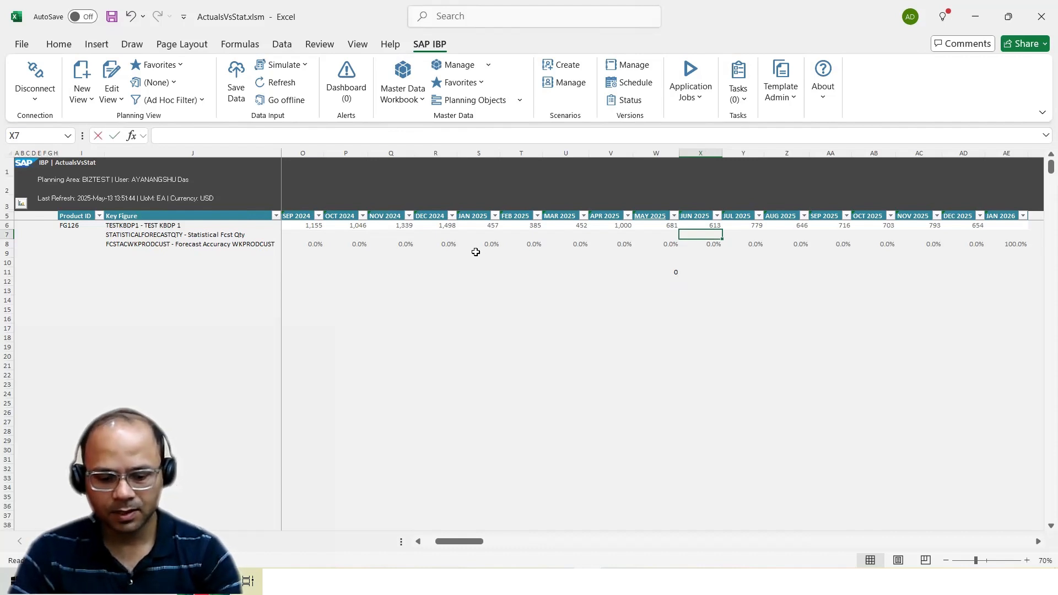
click(556, 319)
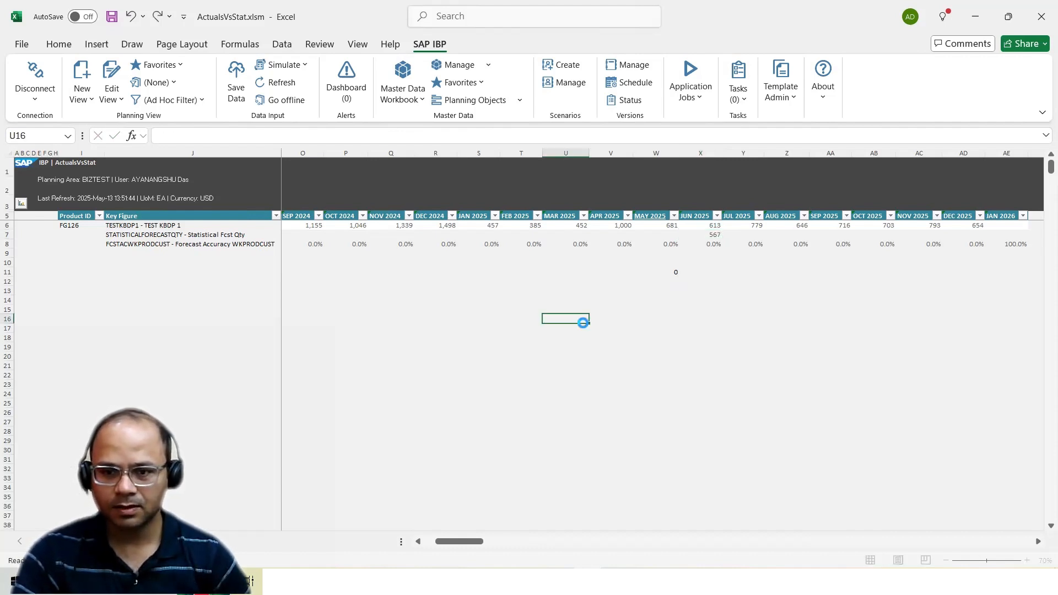
Format the accuracy result in W11 as a percentage with one additional decimal place
click(658, 270)
click(72, 46)
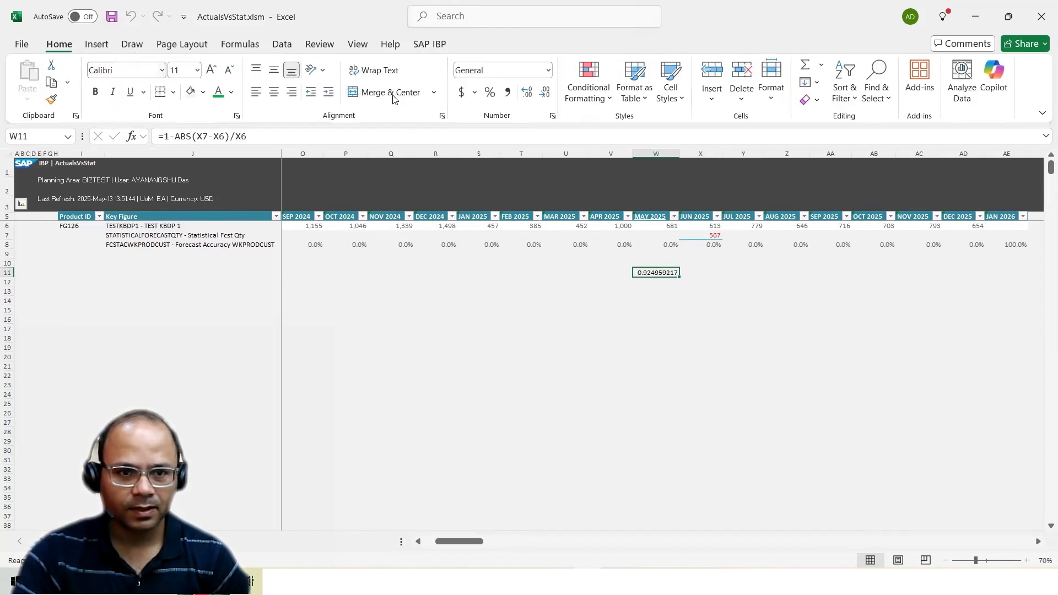
click(490, 92)
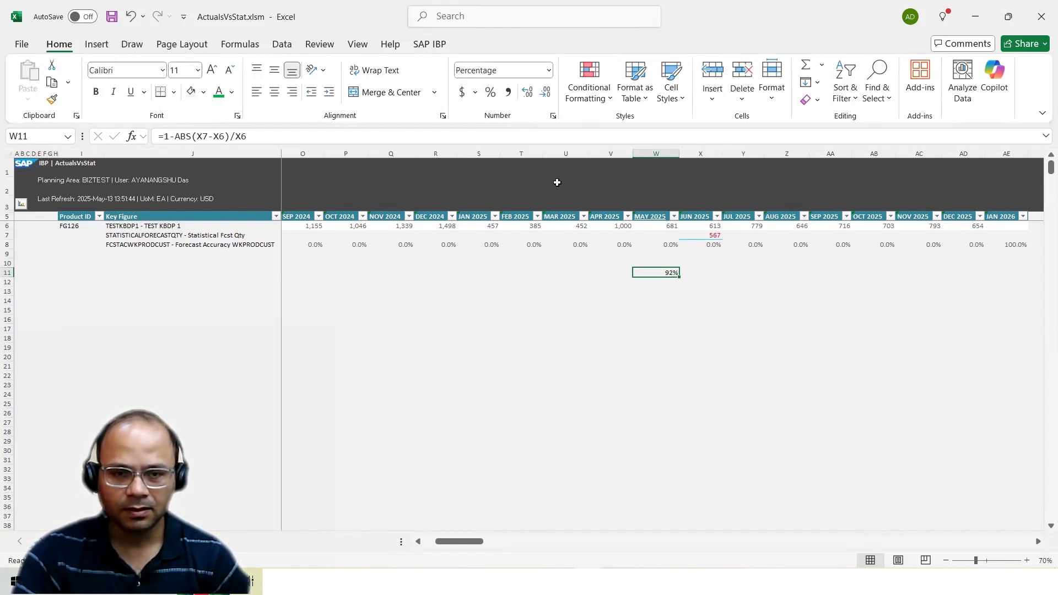
click(528, 92)
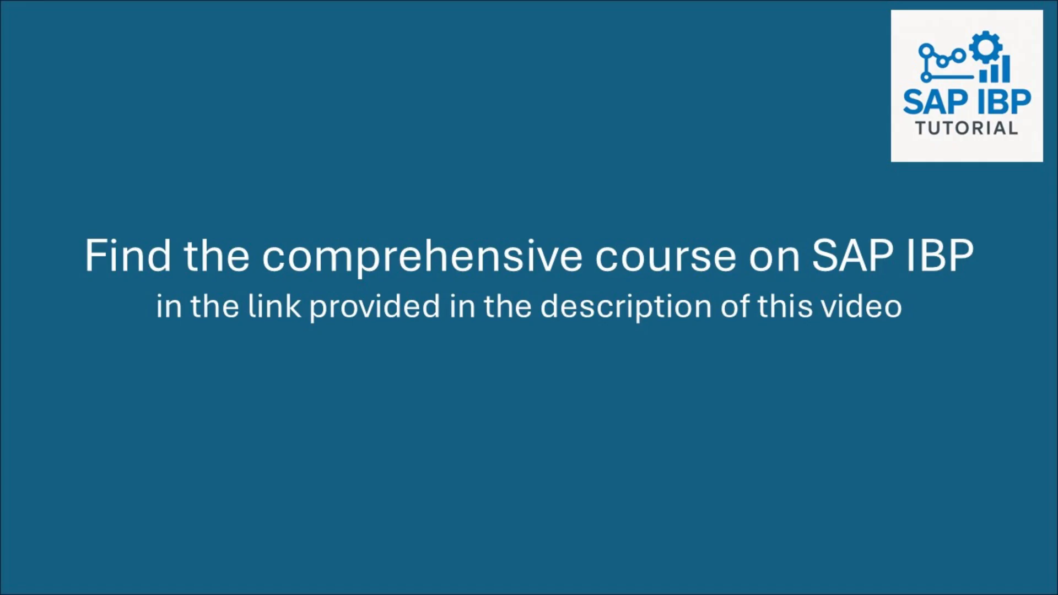
Check the June 2025 statistical forecast and May 2025 forecast accuracy cells, and list the forecast models available for simulation
click(702, 234)
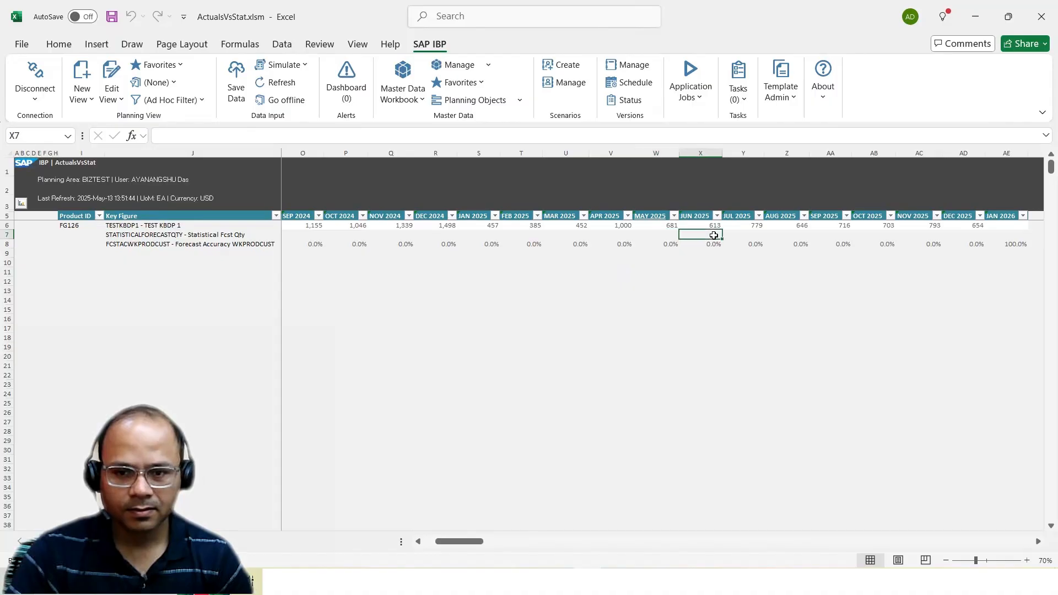
click(663, 246)
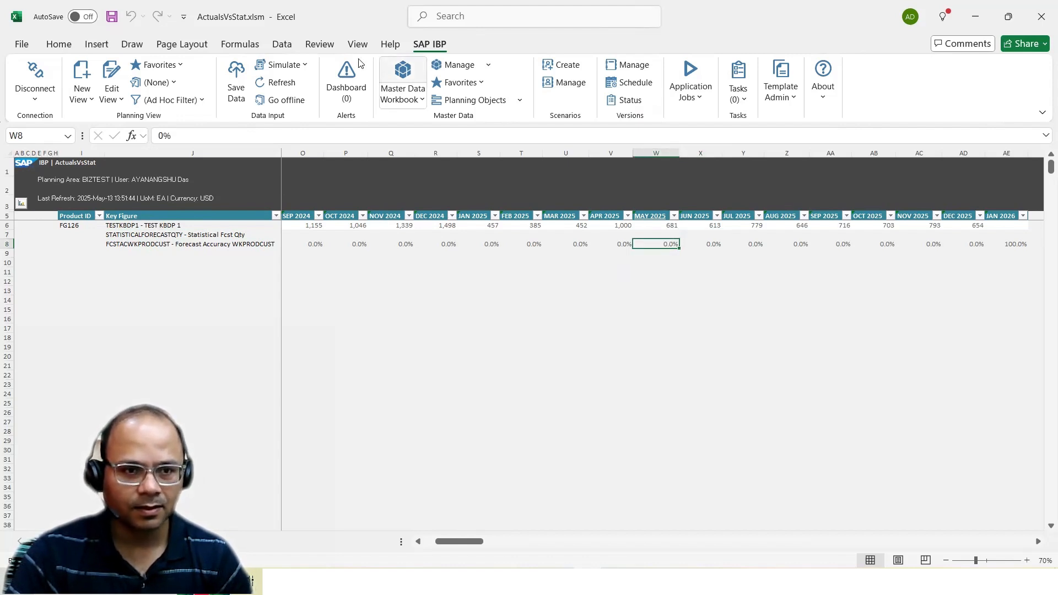
click(305, 66)
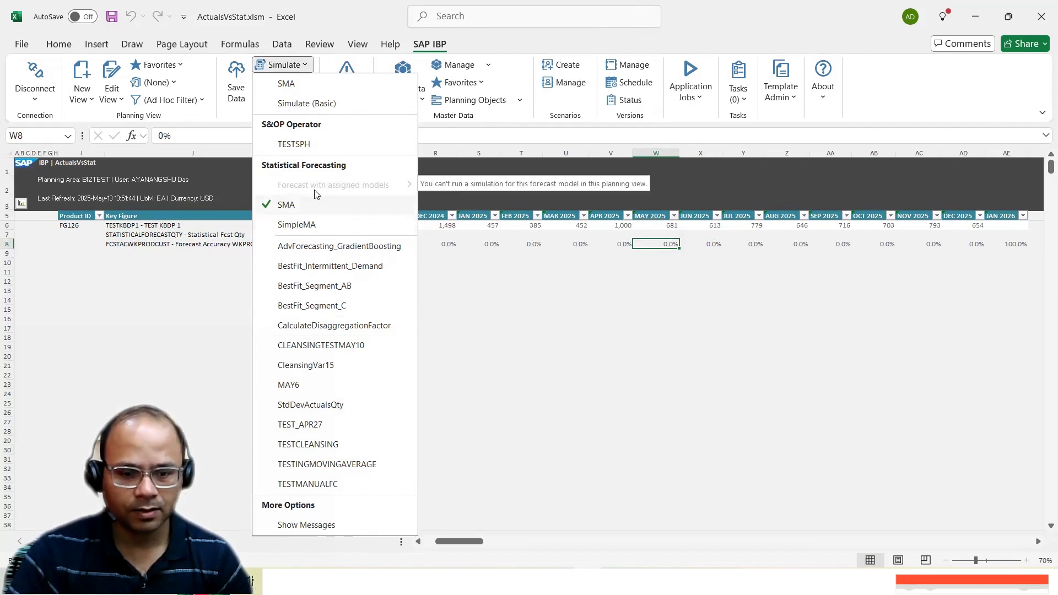
Switch to Manage Forecast Models in the browser and open the SMA model for editing
click(527, 582)
click(568, 521)
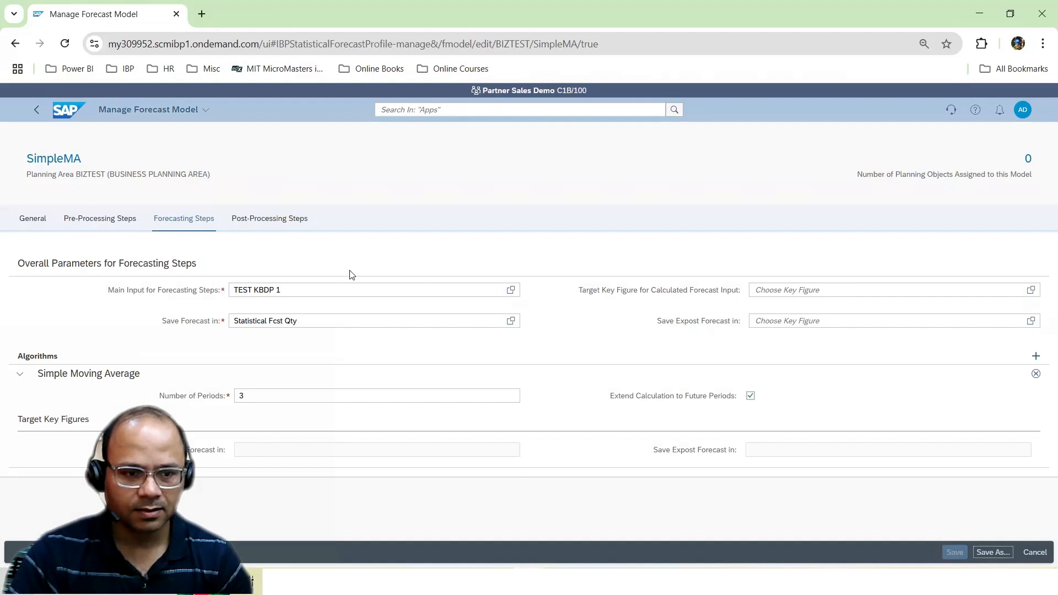
click(36, 113)
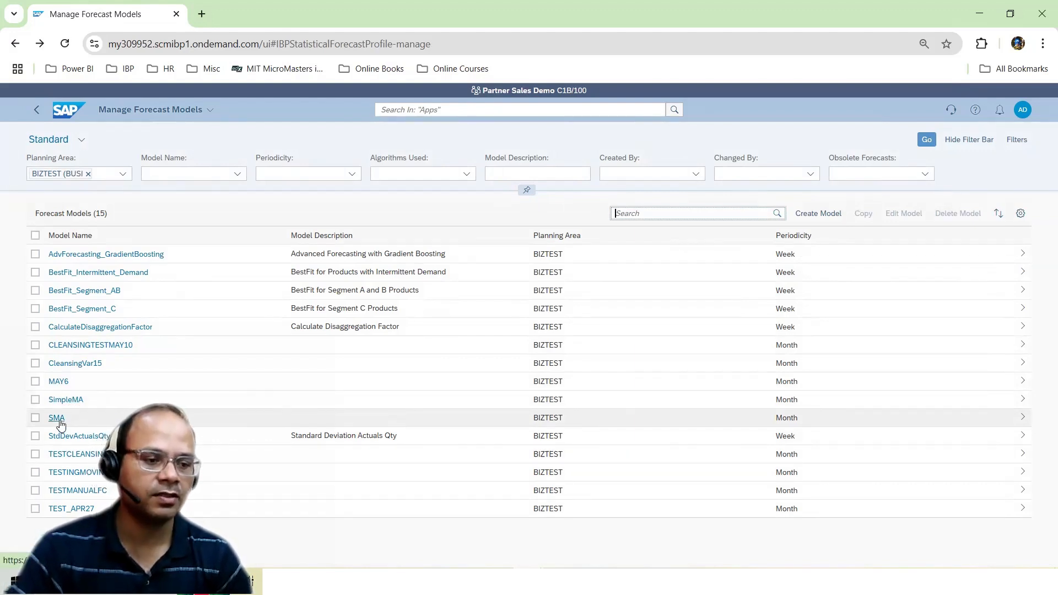
click(59, 421)
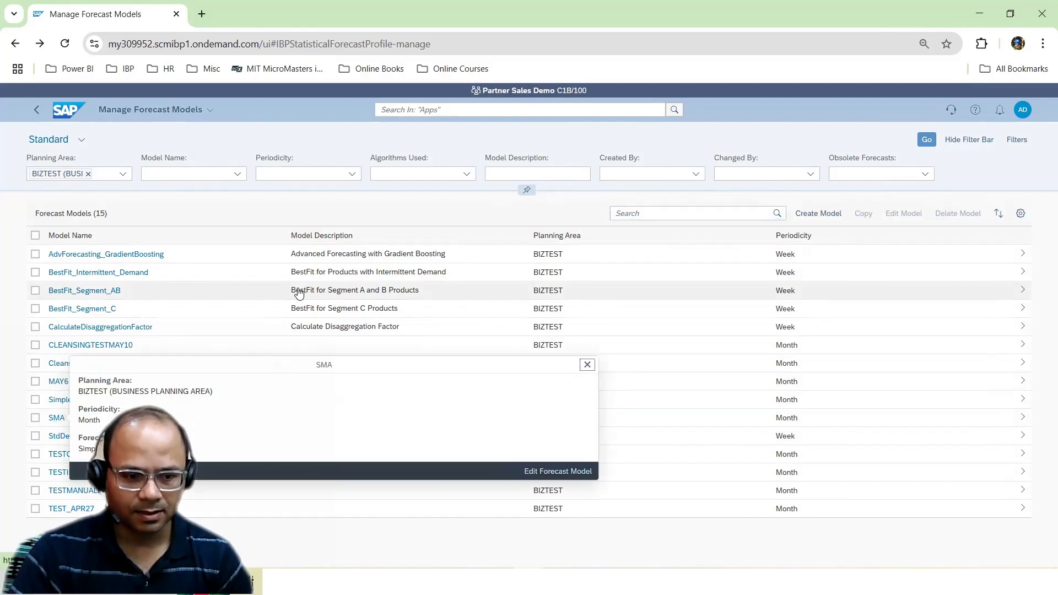
click(540, 472)
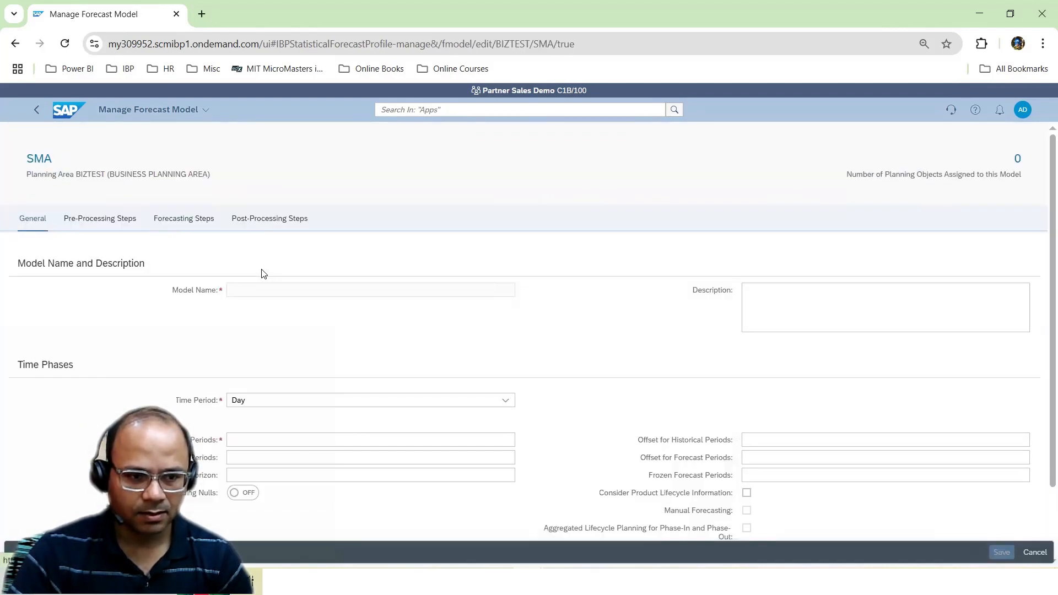
Examine the SMA model's main input, forecast output key figure and Simple Moving Average number of periods, then return to the model list
click(184, 218)
click(20, 374)
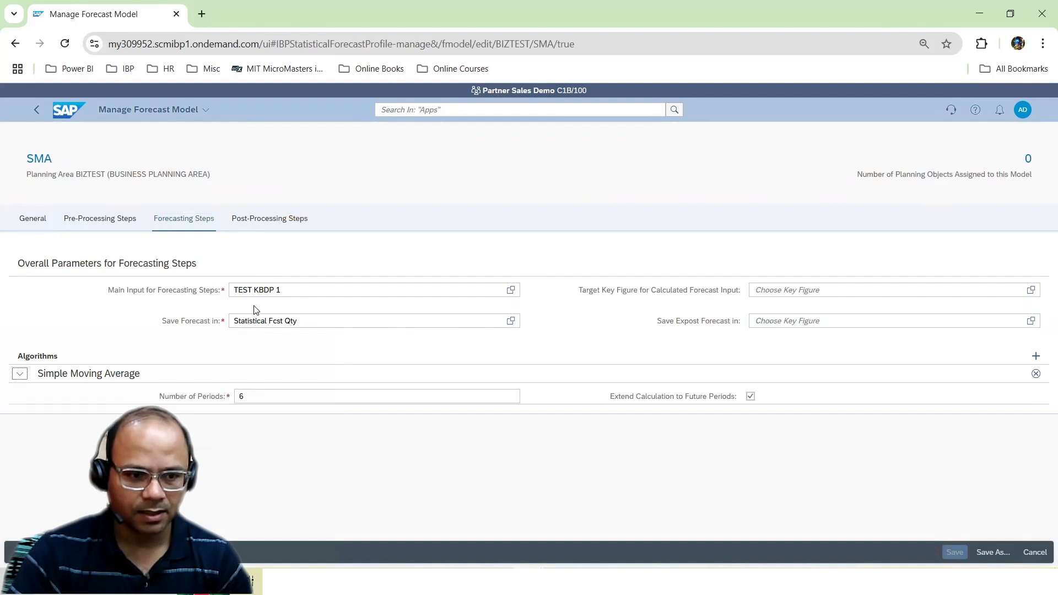
drag(307, 290, 207, 293)
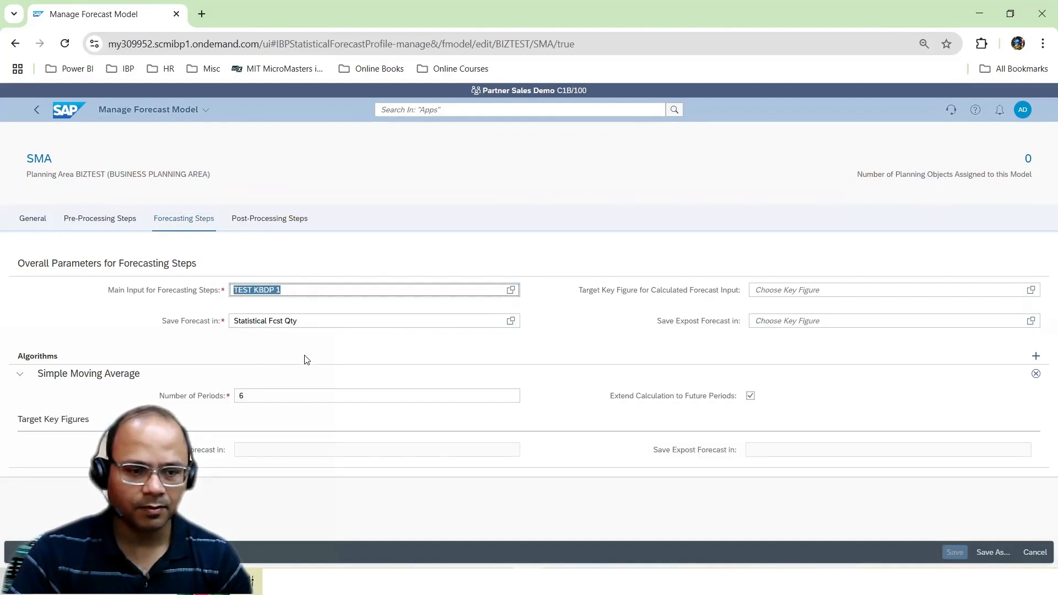
click(329, 319)
drag(247, 394, 221, 396)
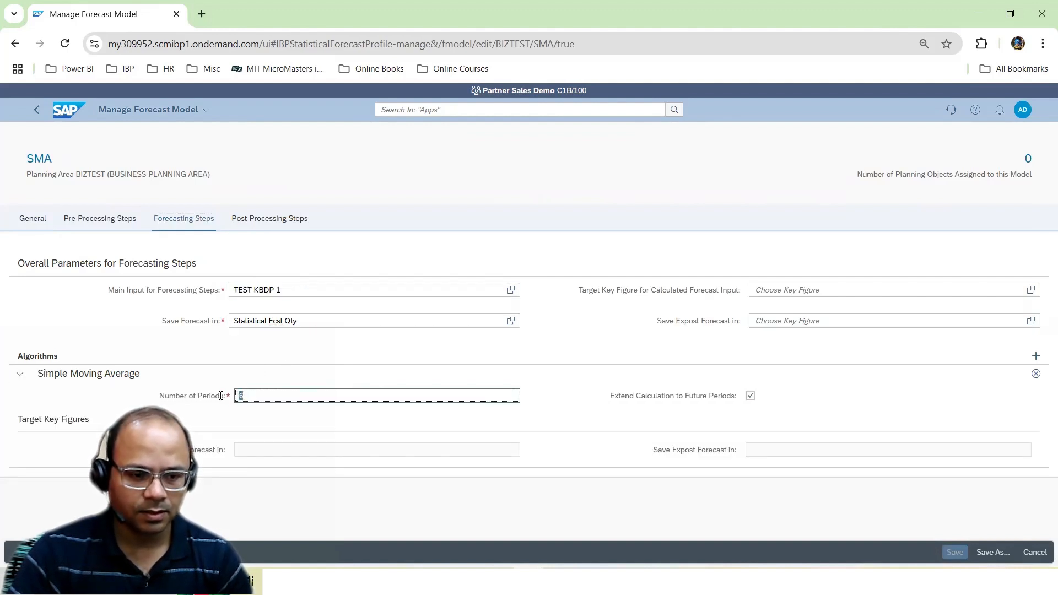
click(37, 109)
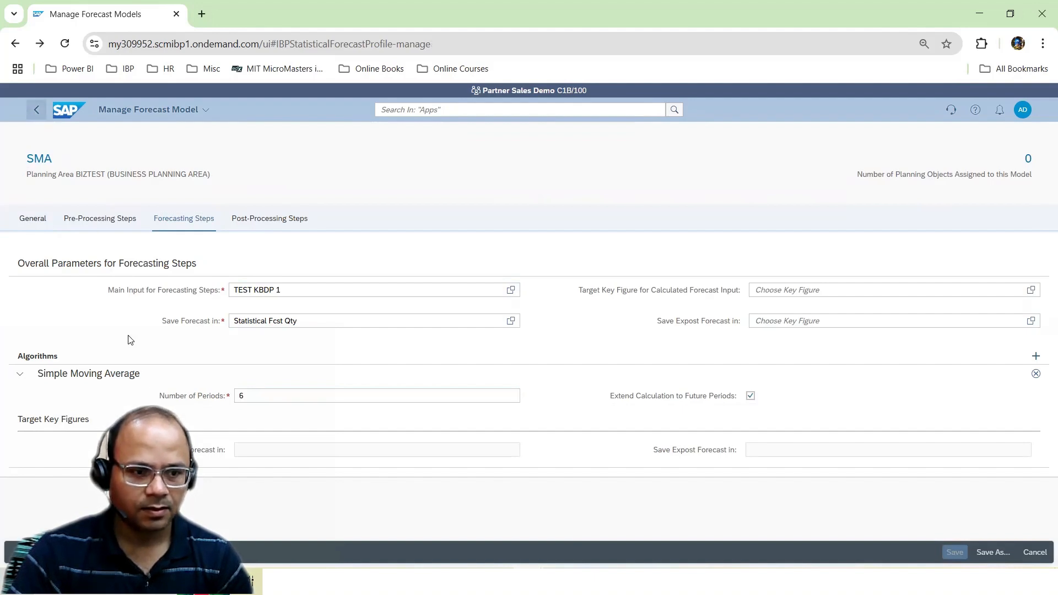
Open the SimpleMA model, examine its Simple Moving Average number of periods, and go back to the model list
click(67, 401)
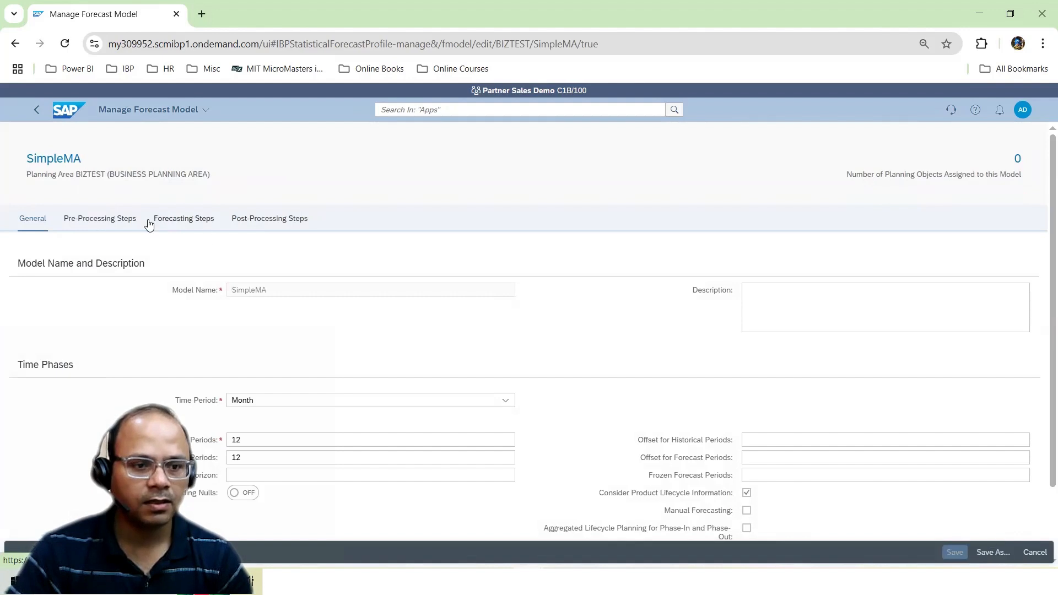
click(184, 219)
click(19, 374)
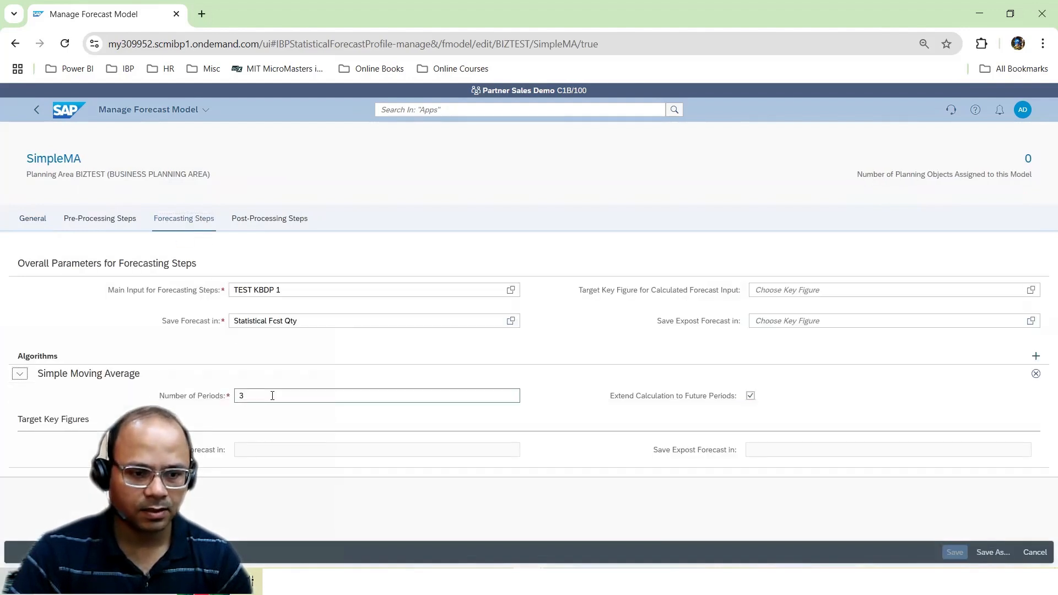
click(226, 395)
click(36, 110)
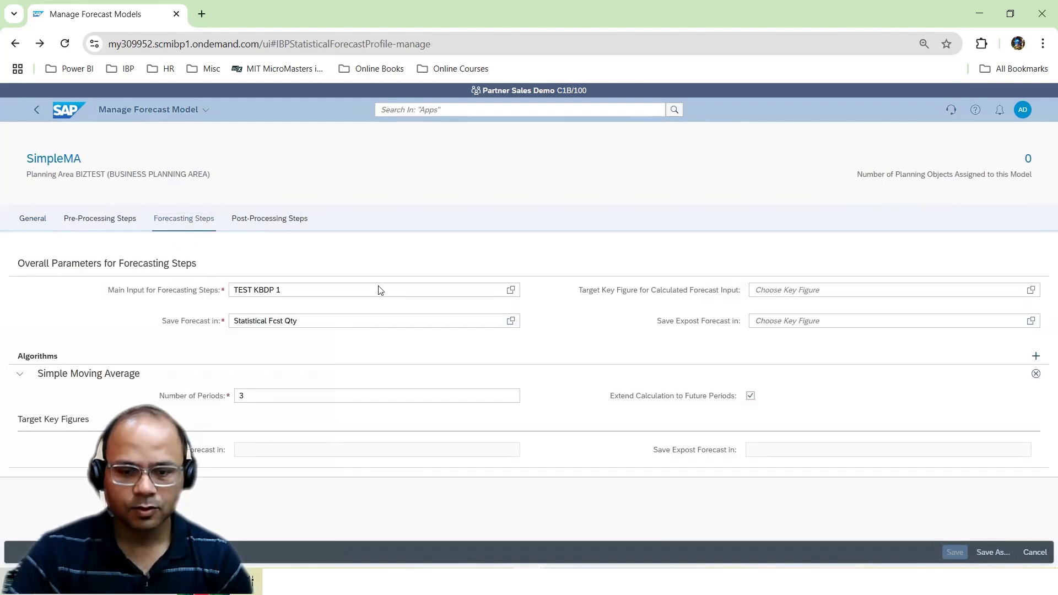
Switch back to the ActualsVsStat.xlsm workbook in Excel and simulate the SMA statistical forecast
mouse_move(590, 583)
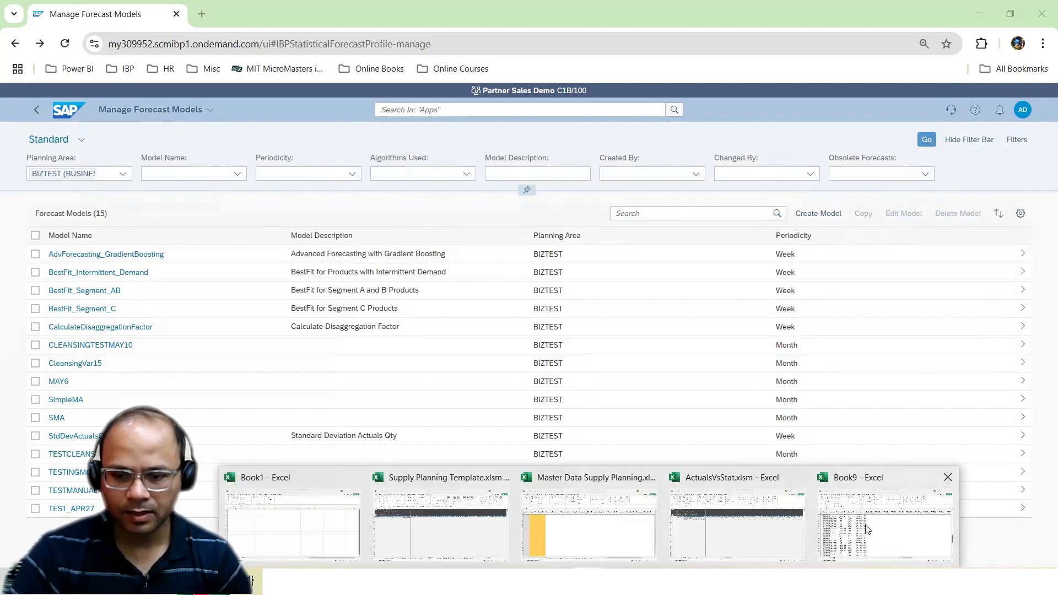
click(704, 530)
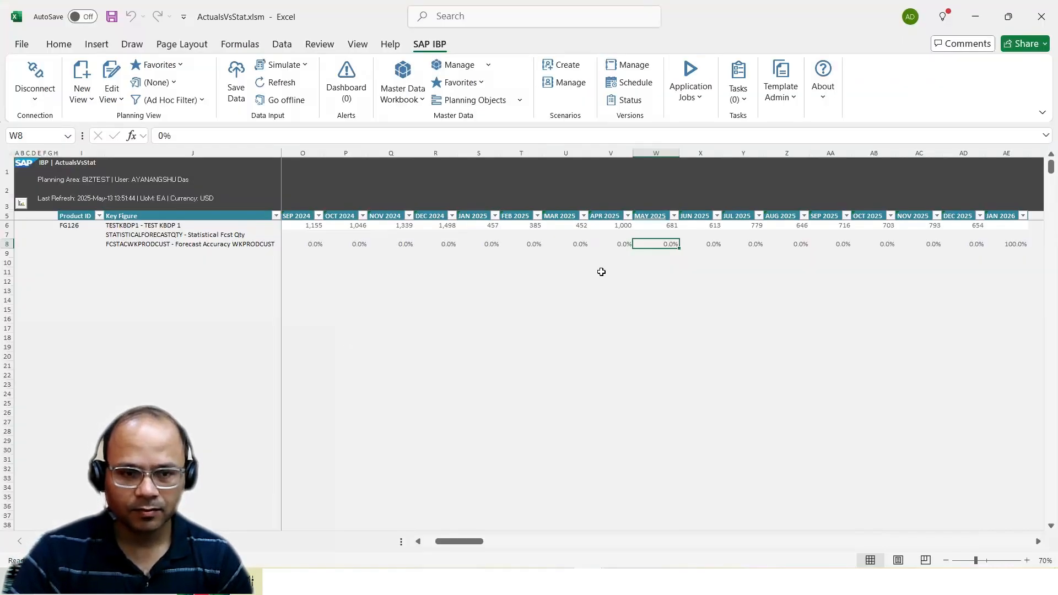
click(302, 66)
click(296, 207)
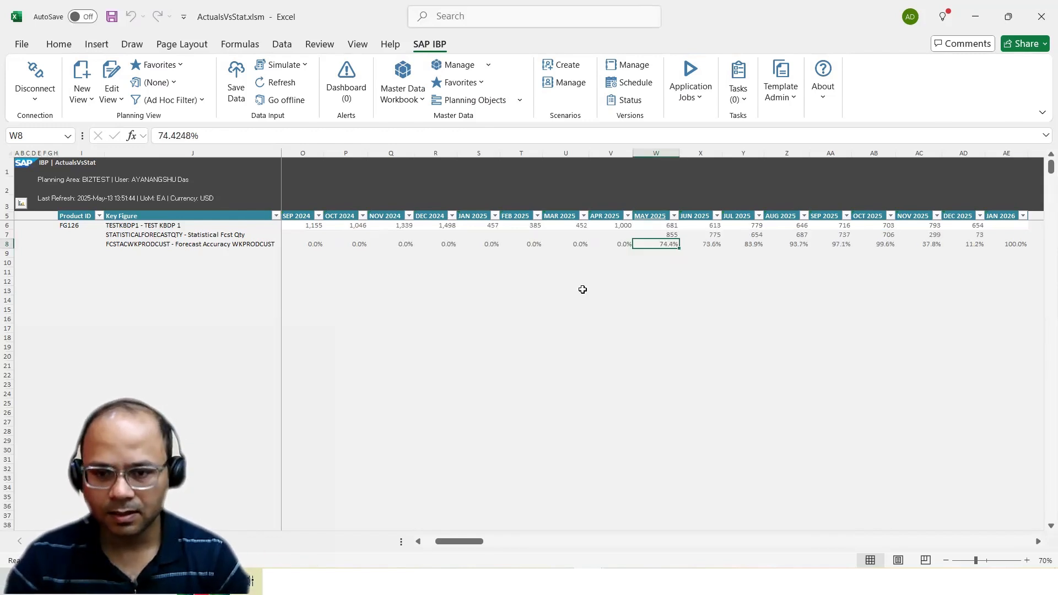
Check the May, June and July 2025 forecasts against averages of their preceding six periods, then select the July to December 2025 forecasts
drag(622, 228, 406, 226)
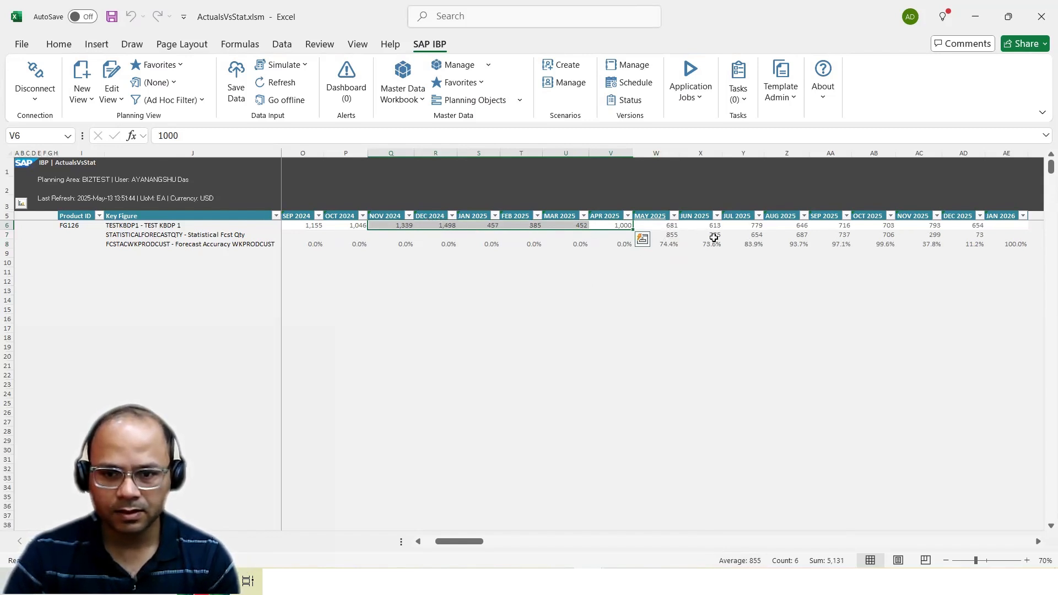
drag(442, 225, 624, 225)
ctrl+click(670, 234)
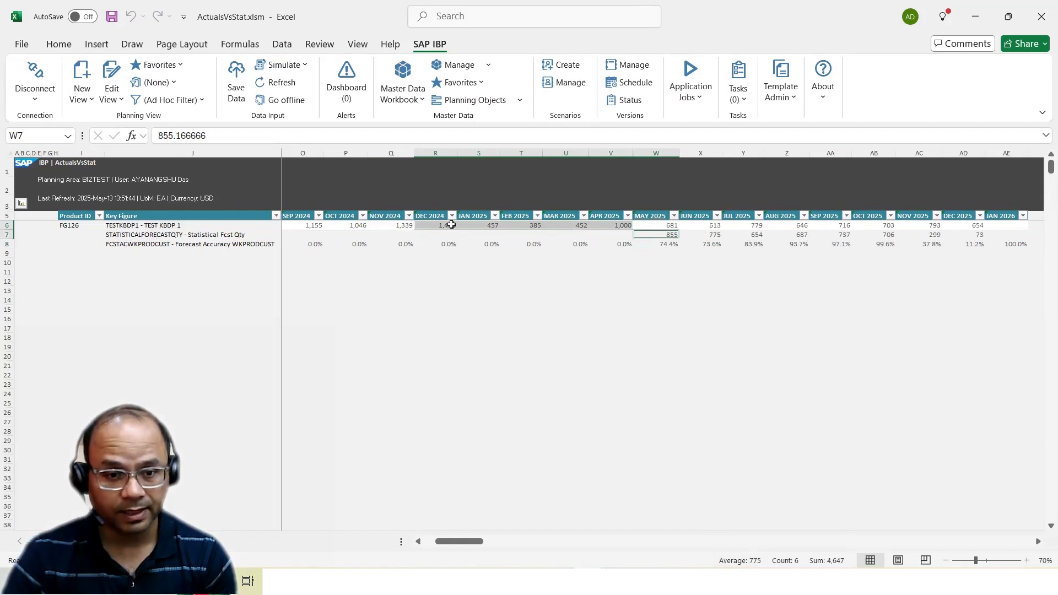
drag(463, 225, 612, 225)
ctrl+click(667, 234)
shift+click(708, 234)
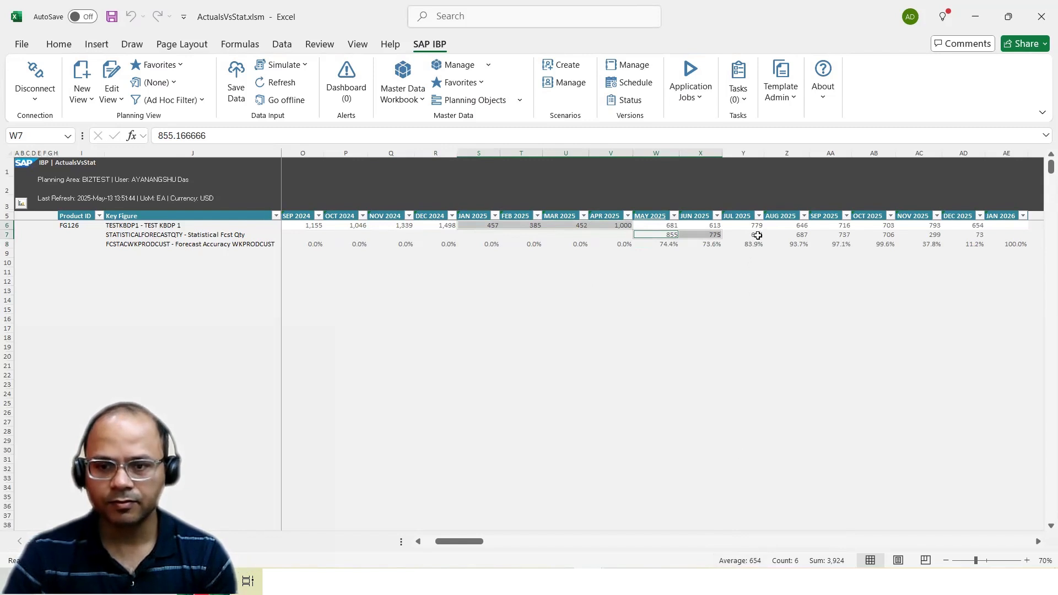
drag(757, 235, 979, 233)
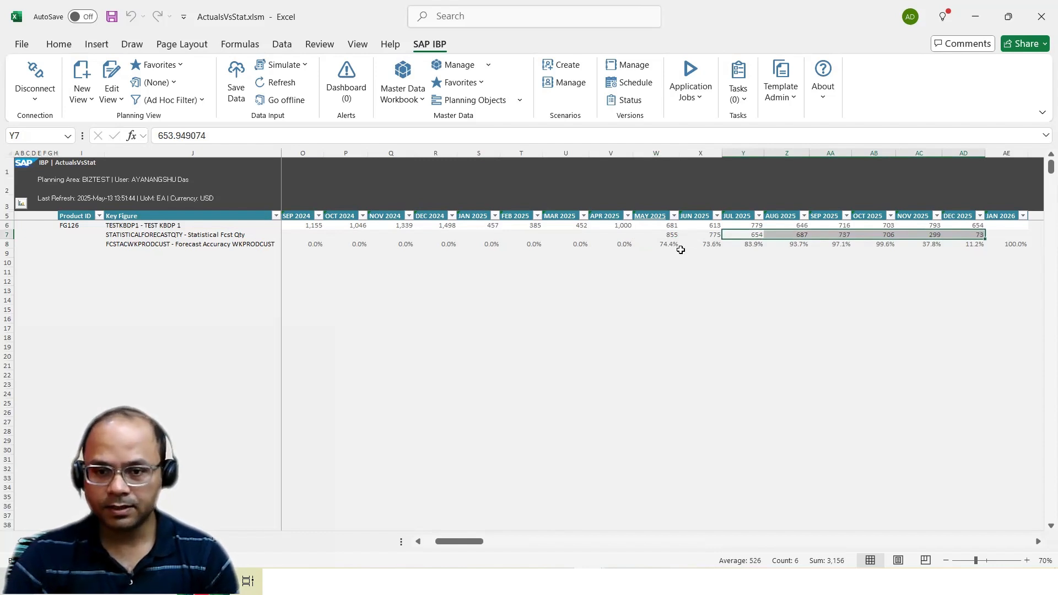
Build a forecast accuracy check with =1-ABS(W7-W6)/W6 in W11 and fill it across to December 2025 in AD11
drag(670, 246, 963, 244)
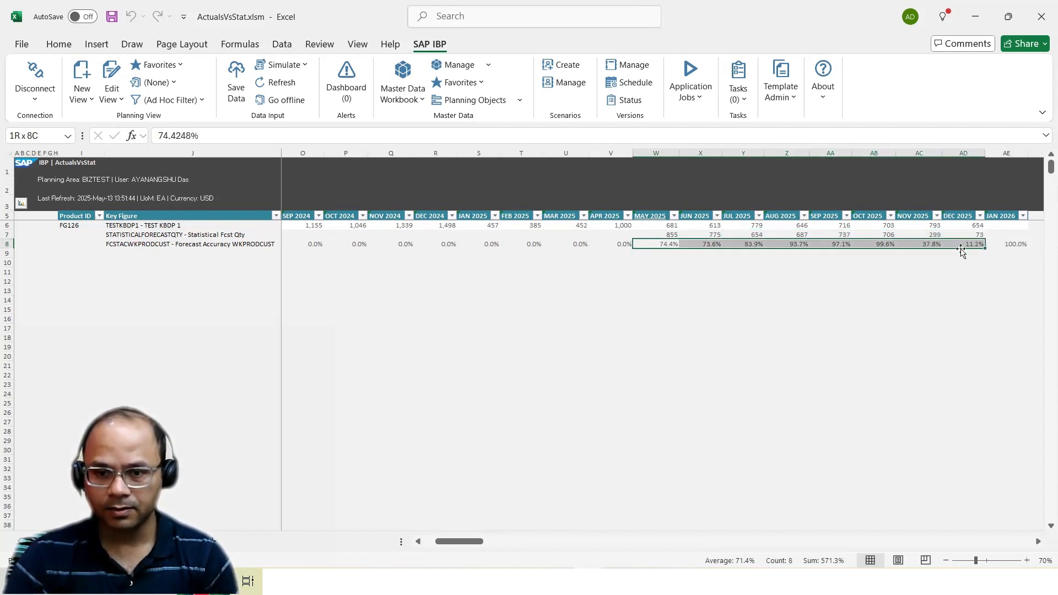
click(668, 270)
text(=1)
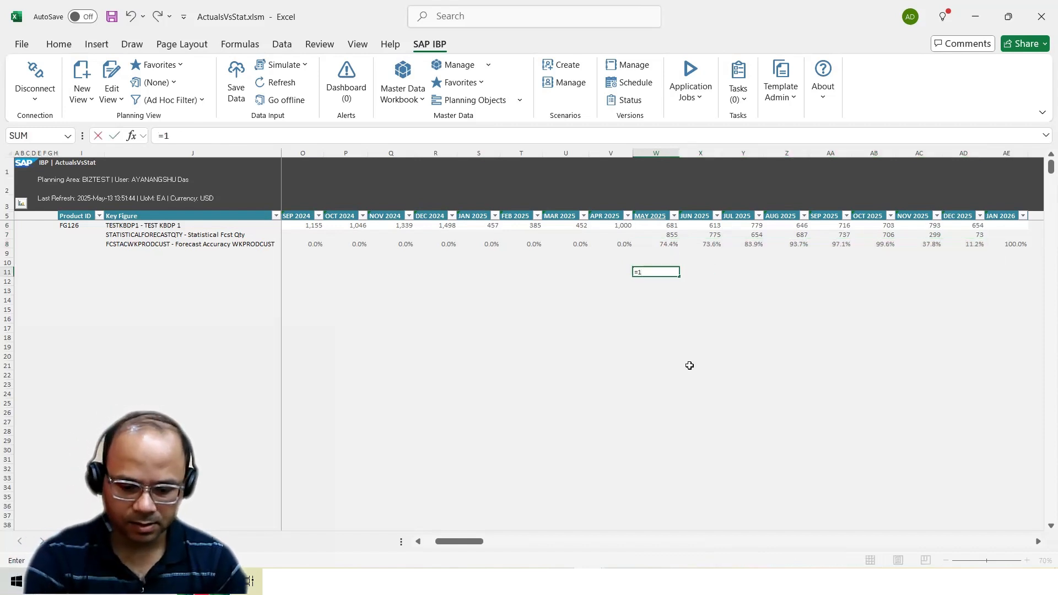
text(-ABS()
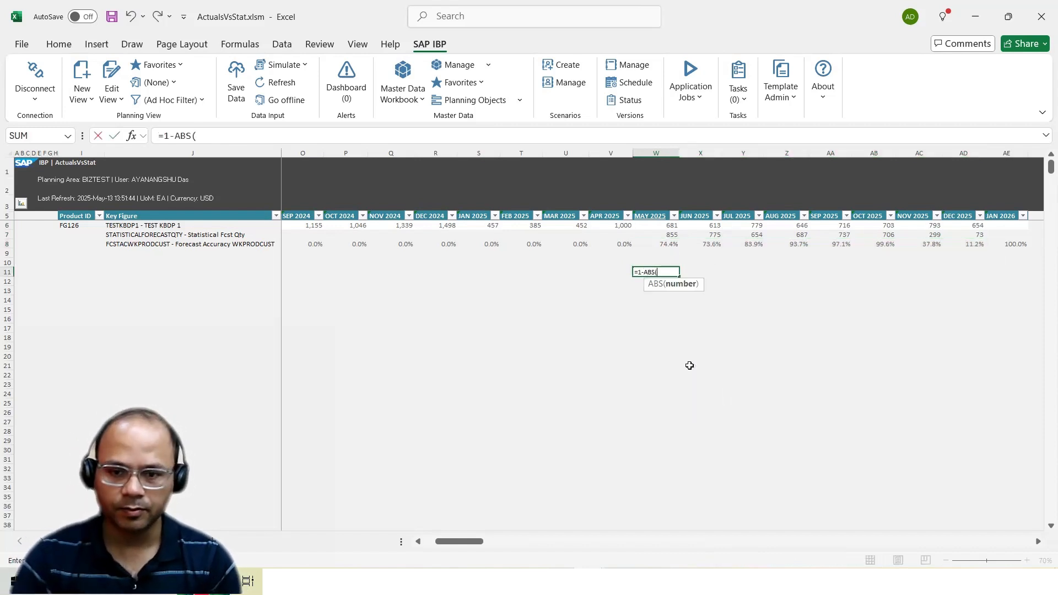
click(669, 235)
text(-)
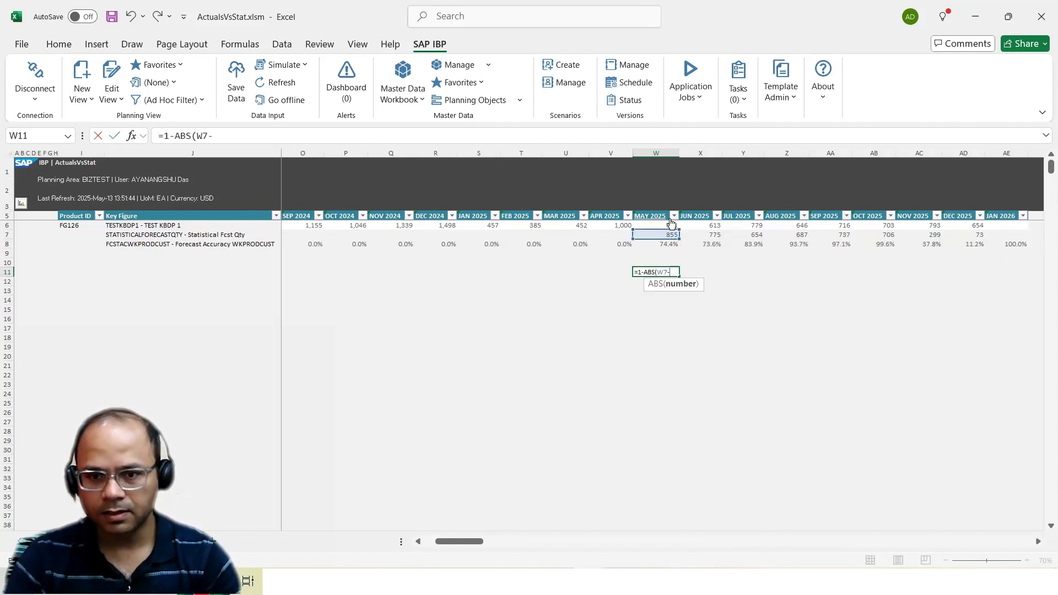
click(667, 226)
text())
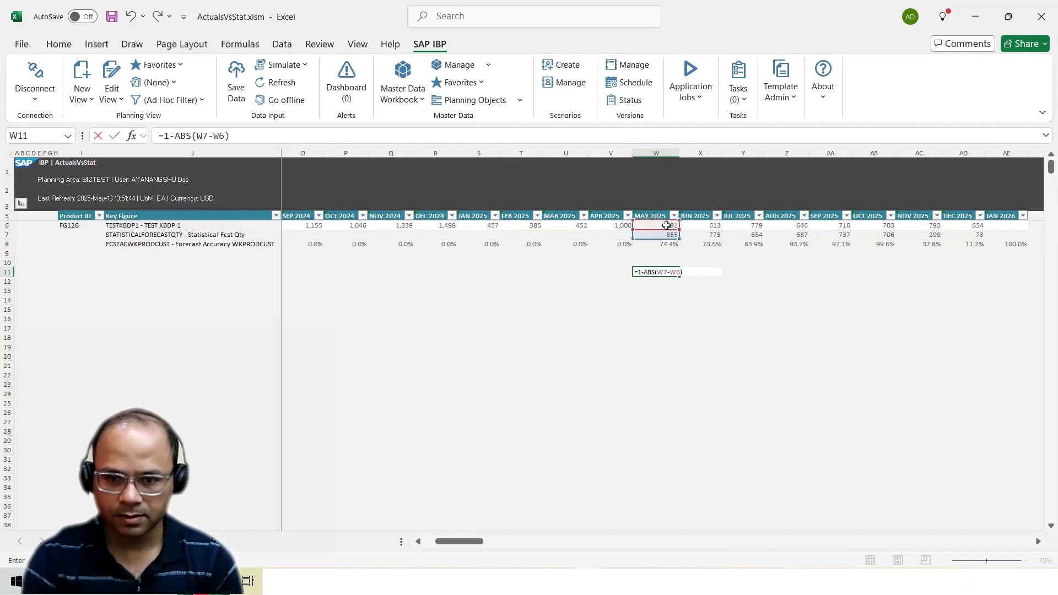
text(/)
click(667, 225)
key(ctrl+Return)
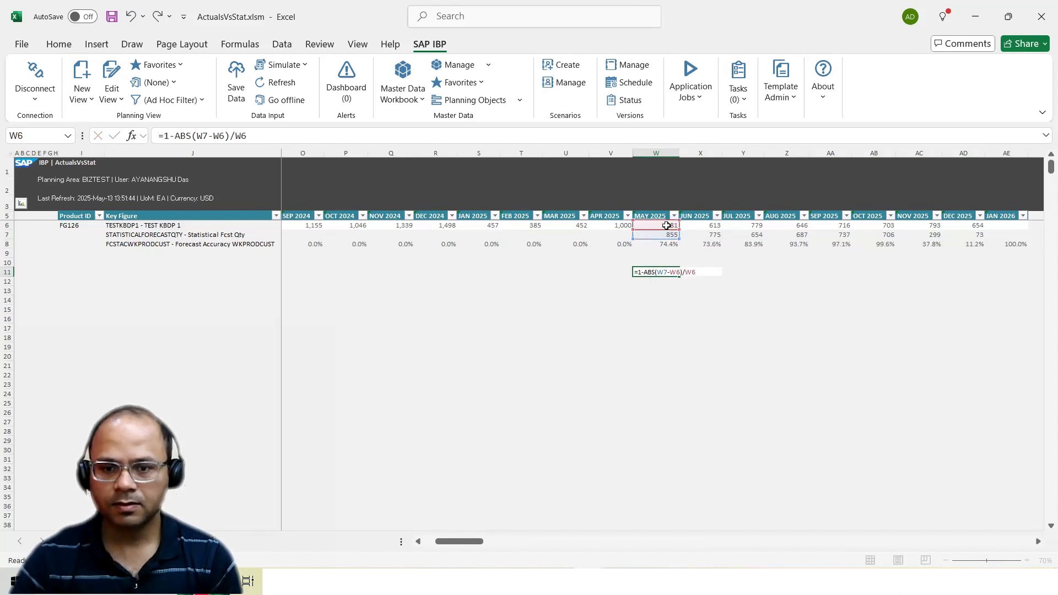
drag(680, 277, 985, 267)
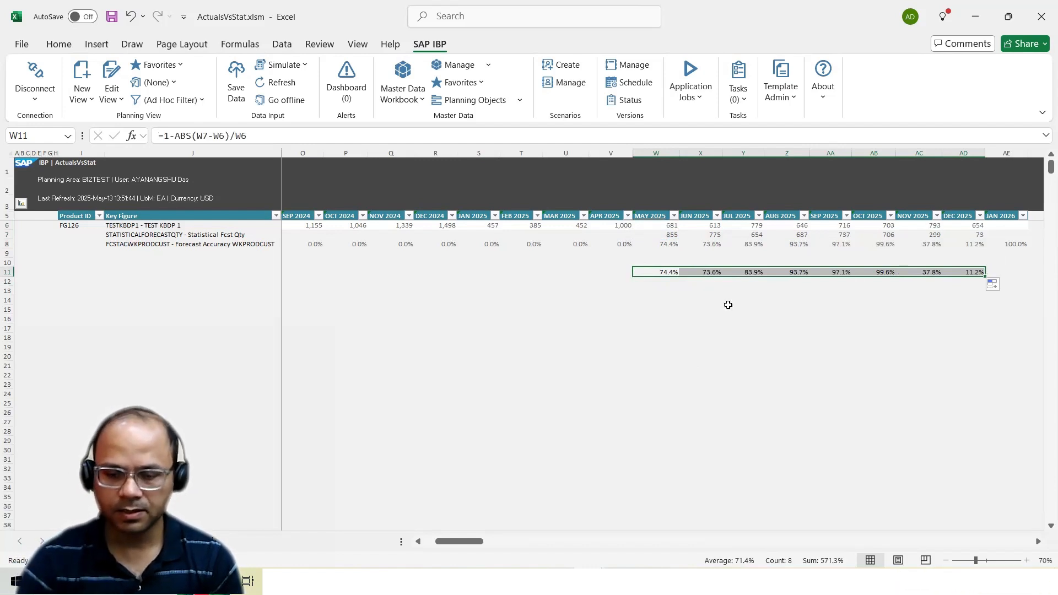
Copy the May to December 2025 FCSTACWKPRODCUST accuracy values into row 12, starting at W12
drag(668, 245, 960, 246)
click(187, 244)
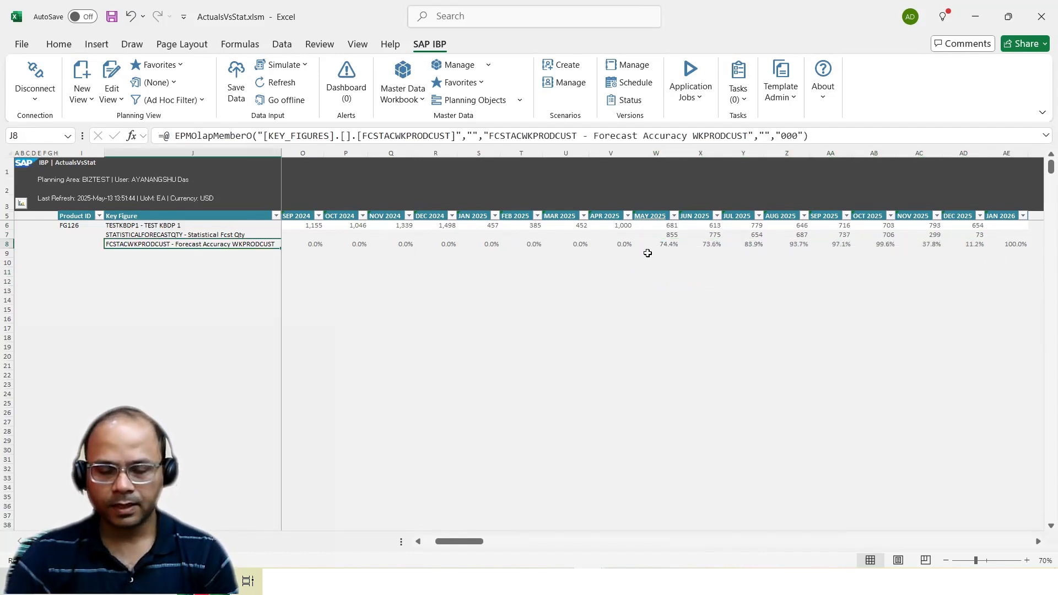
drag(669, 246, 954, 249)
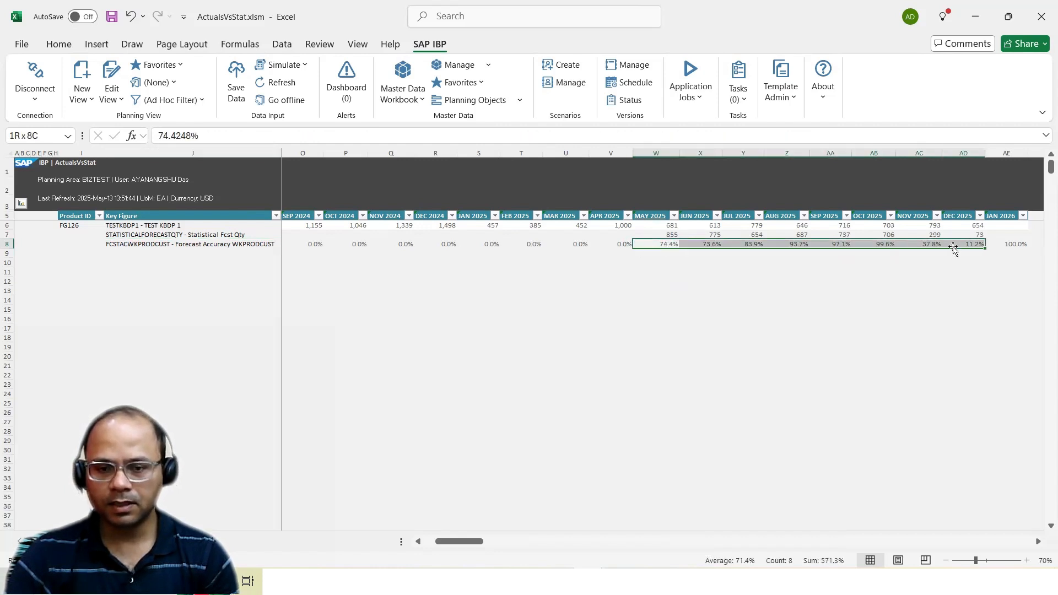
key(ctrl+c)
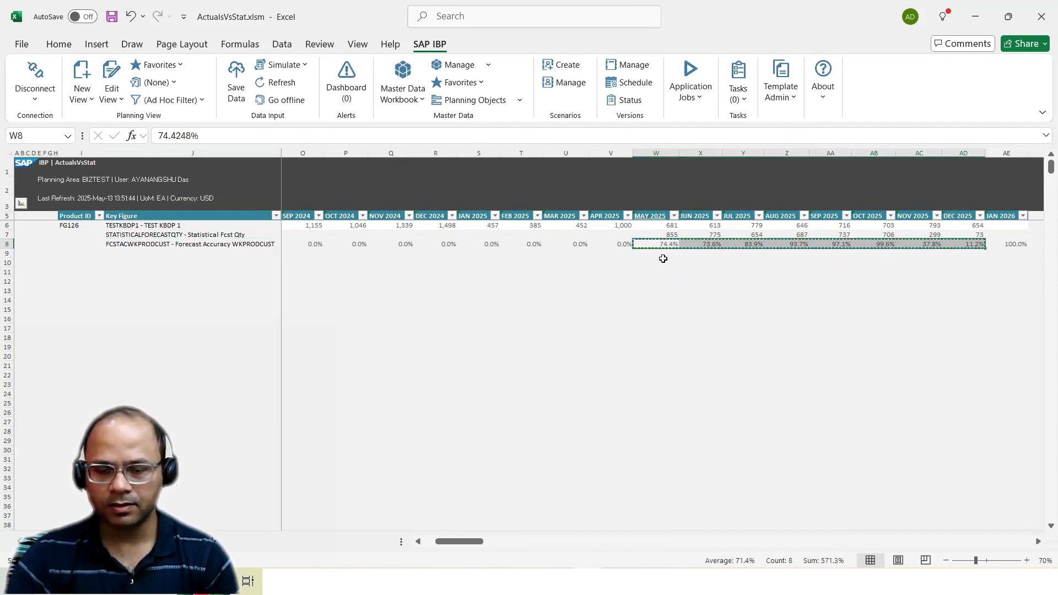
click(667, 280)
key(ctrl+v)
key(Escape)
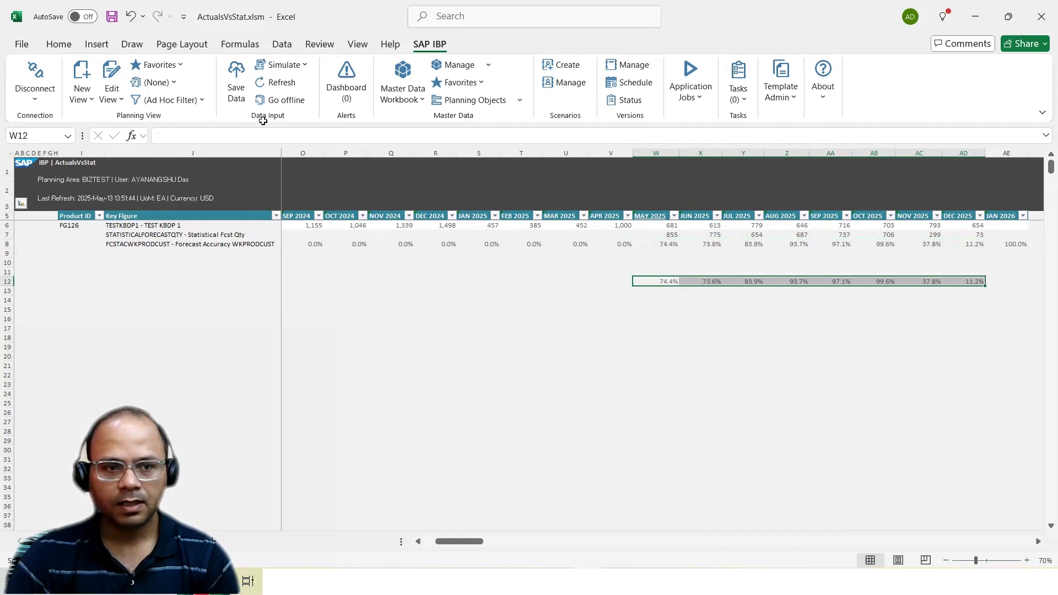
Simulate the statistical forecast with the SimpleMA model and return to the planning view in the workbook
click(297, 67)
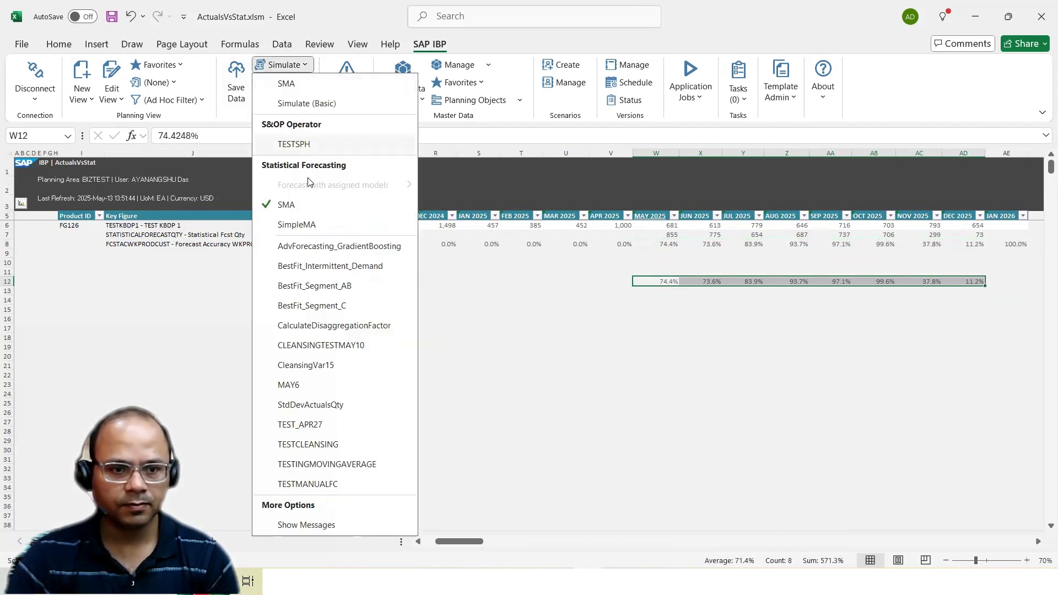
click(306, 225)
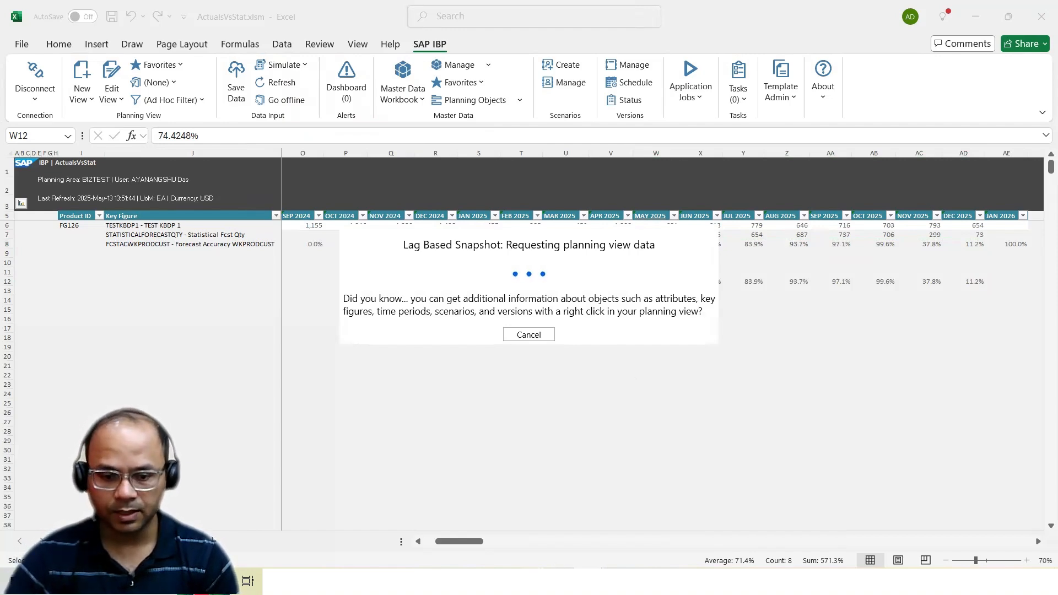
click(601, 515)
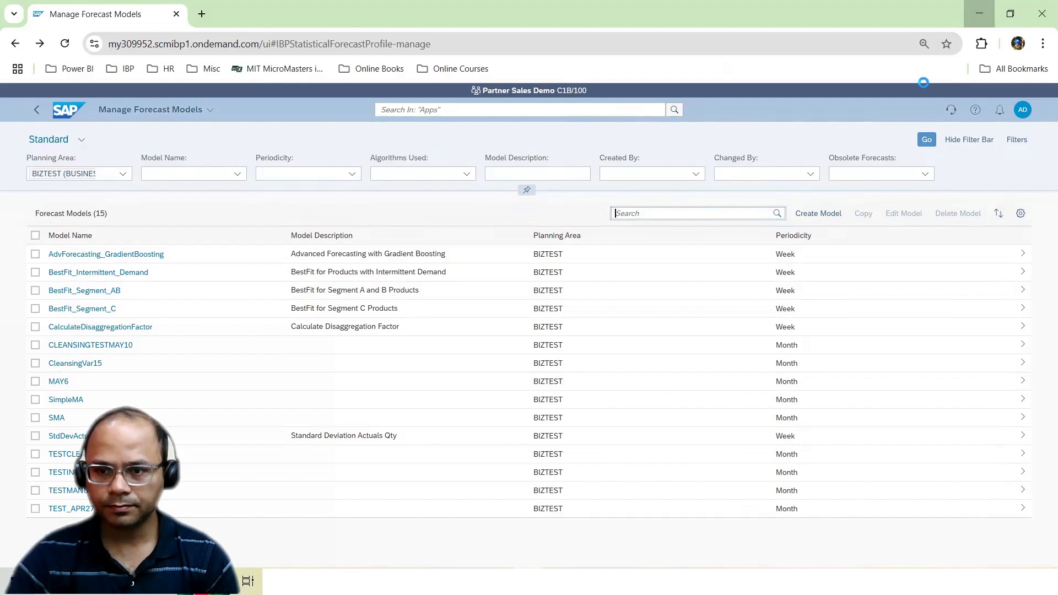
click(980, 14)
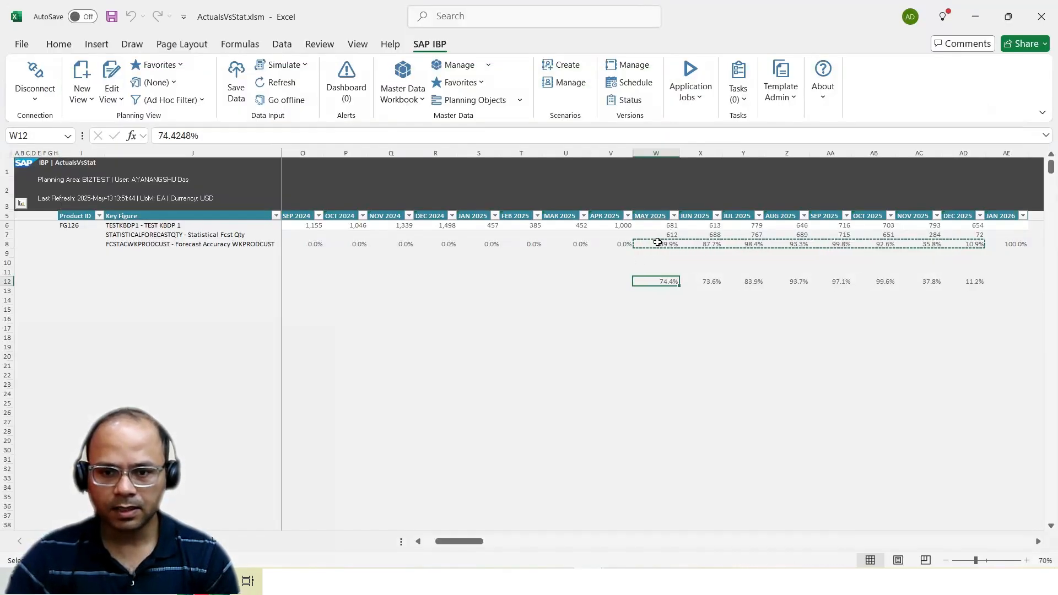
Select the May to September 2025 accuracies, then check the May, June and July 2025 forecasts against averages of their preceding three periods
drag(657, 242, 841, 244)
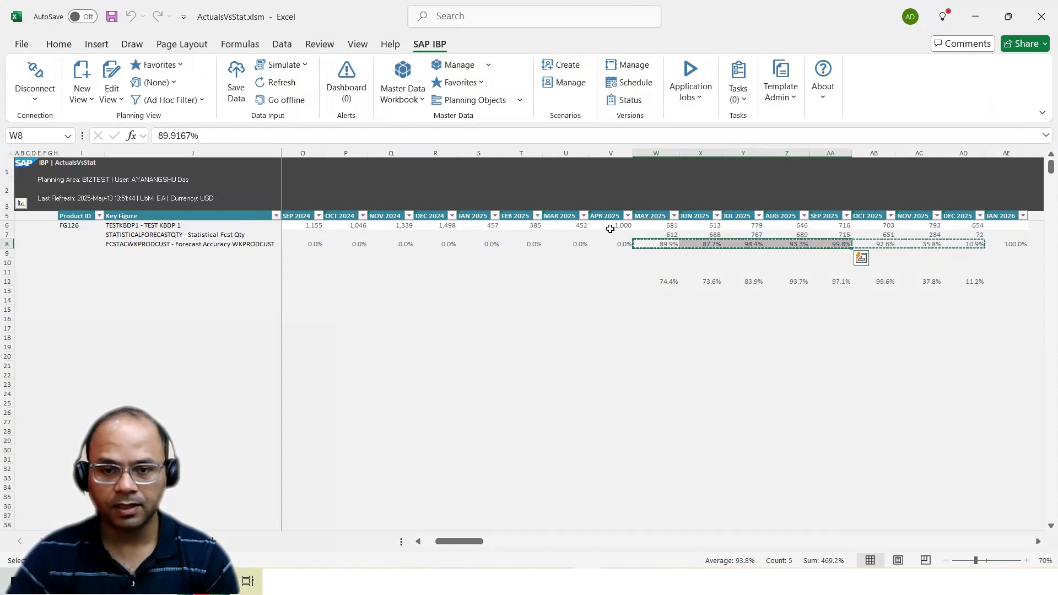
drag(610, 228, 524, 226)
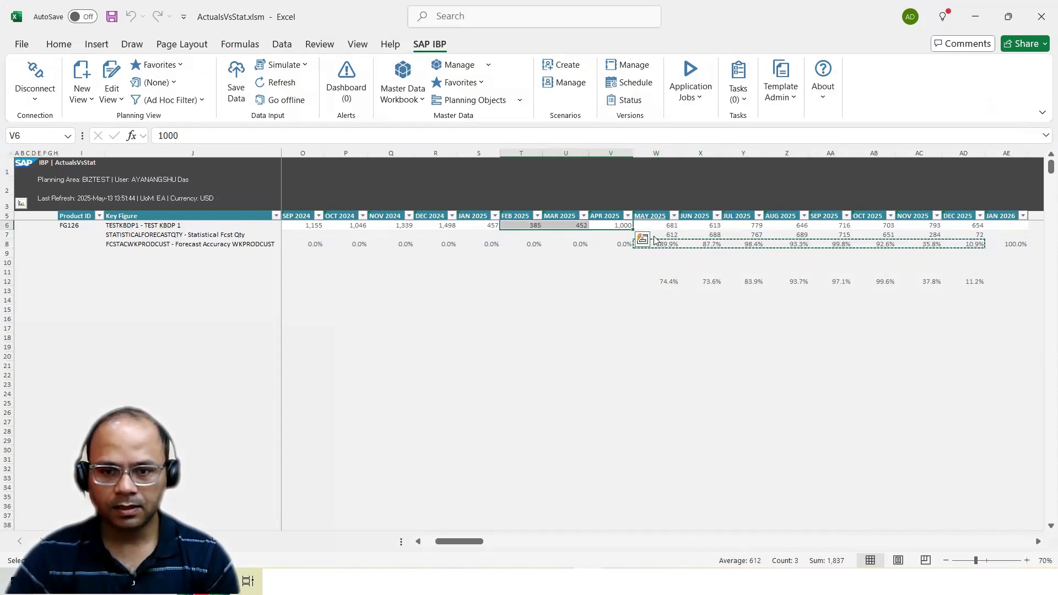
drag(562, 226, 612, 226)
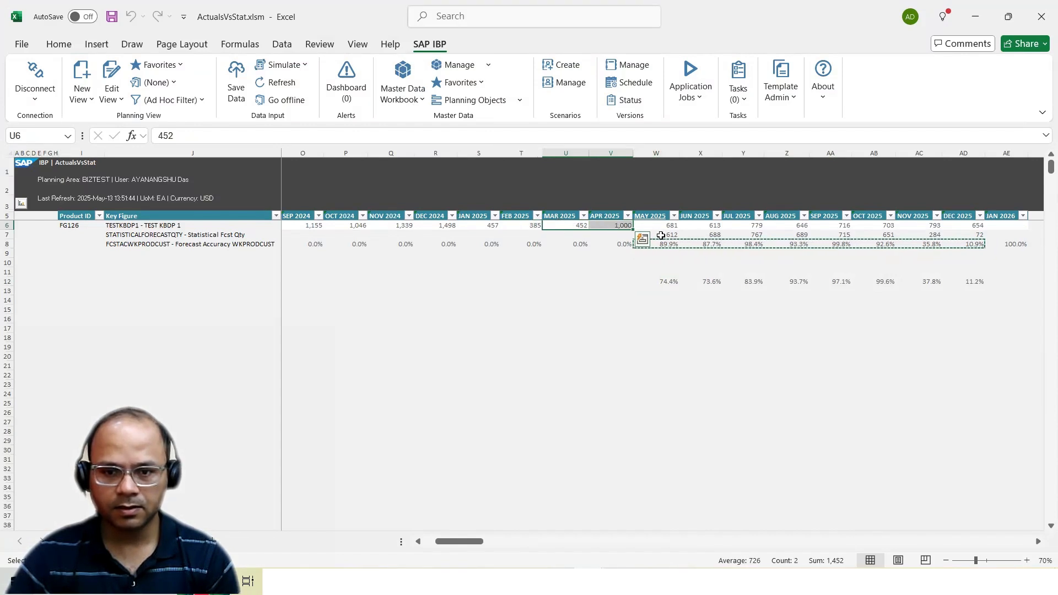
ctrl+click(661, 236)
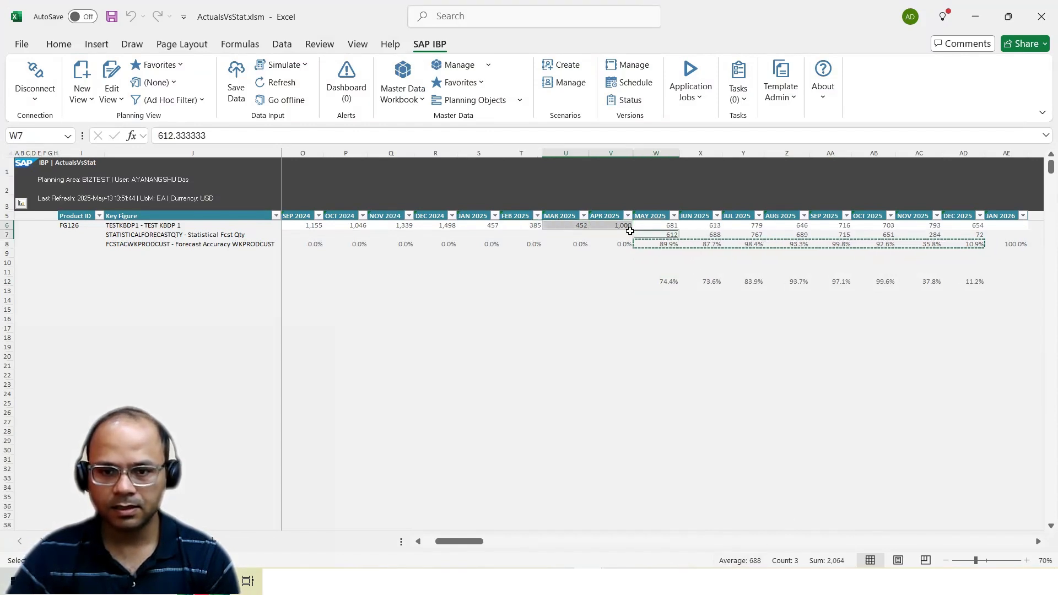
click(611, 226)
ctrl+click(661, 235)
ctrl+click(709, 235)
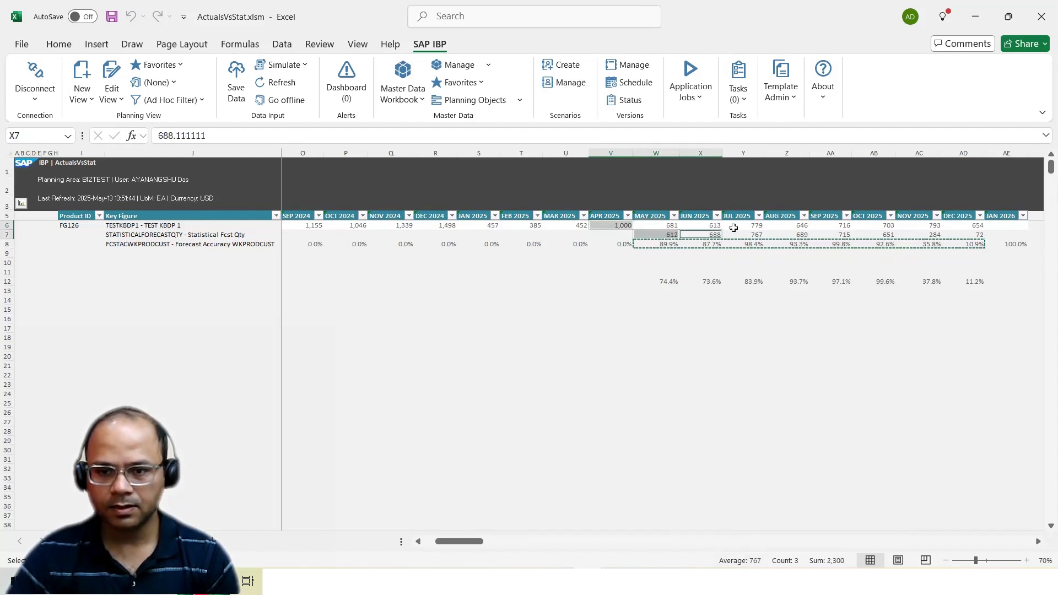
Copy the saved SMA accuracy values from row 12 to row 9, starting at W9, and clear the originals in row 12
drag(665, 244, 968, 245)
drag(669, 281, 943, 280)
click(667, 253)
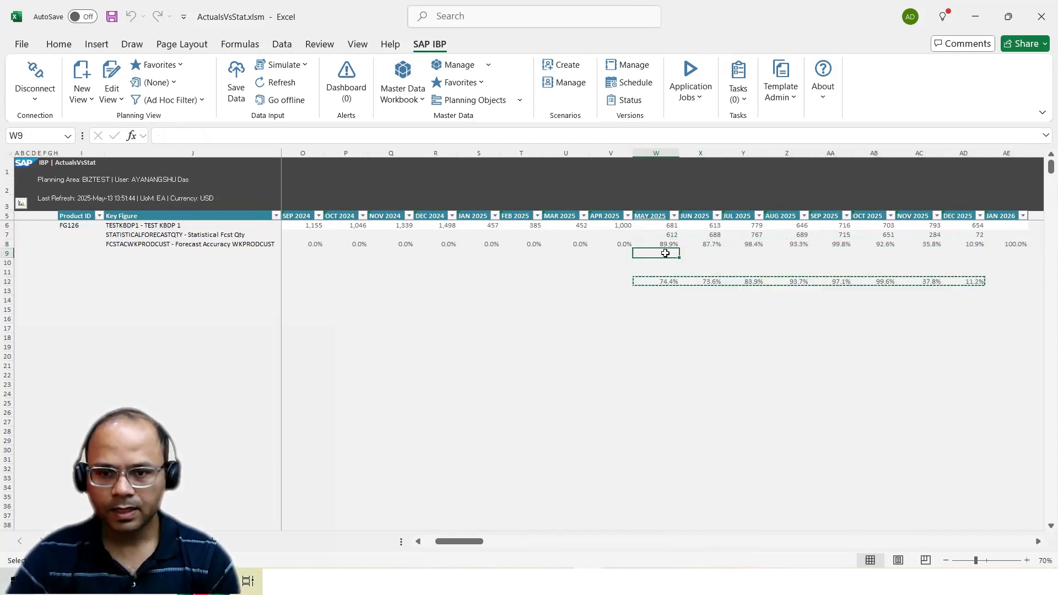
key(ctrl+v)
key(Escape)
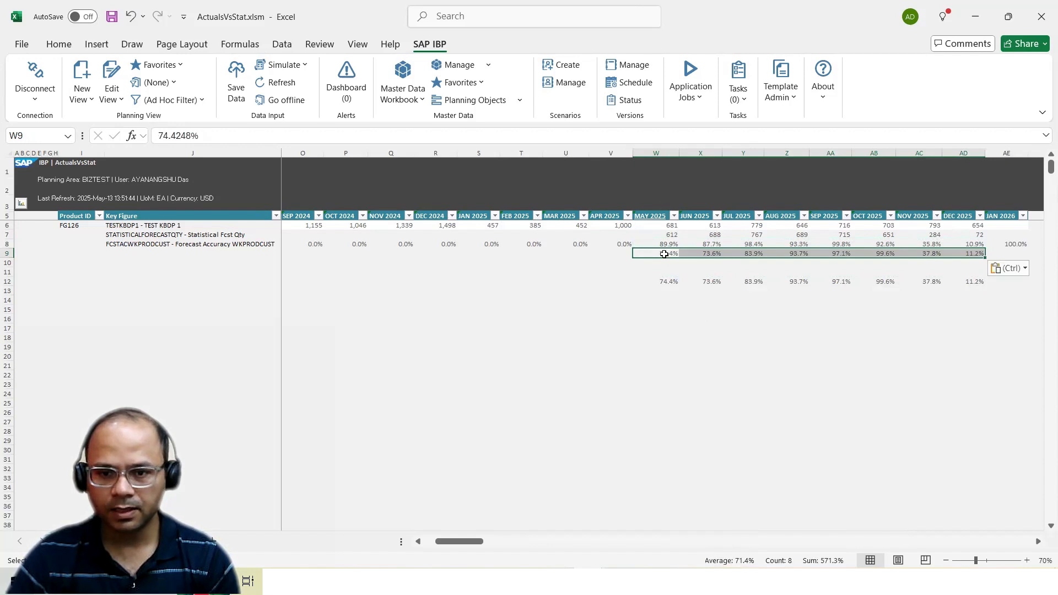
drag(669, 285, 979, 282)
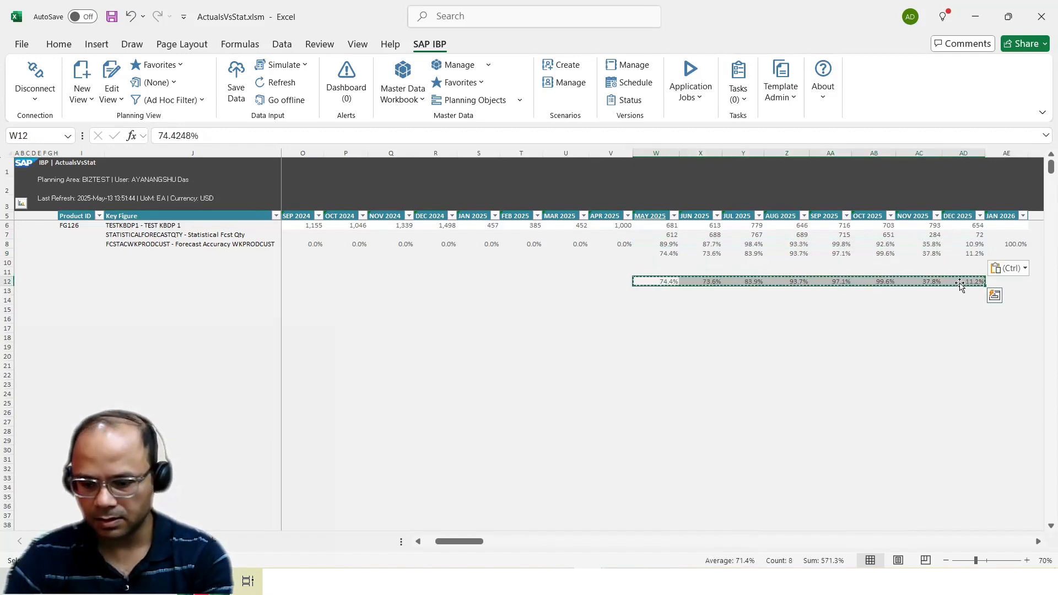
key(Delete)
Compare the SimpleMA accuracy in row 8 with the saved SMA accuracy in row 9, month by month from May to December 2025
drag(663, 218, 661, 243)
click(664, 246)
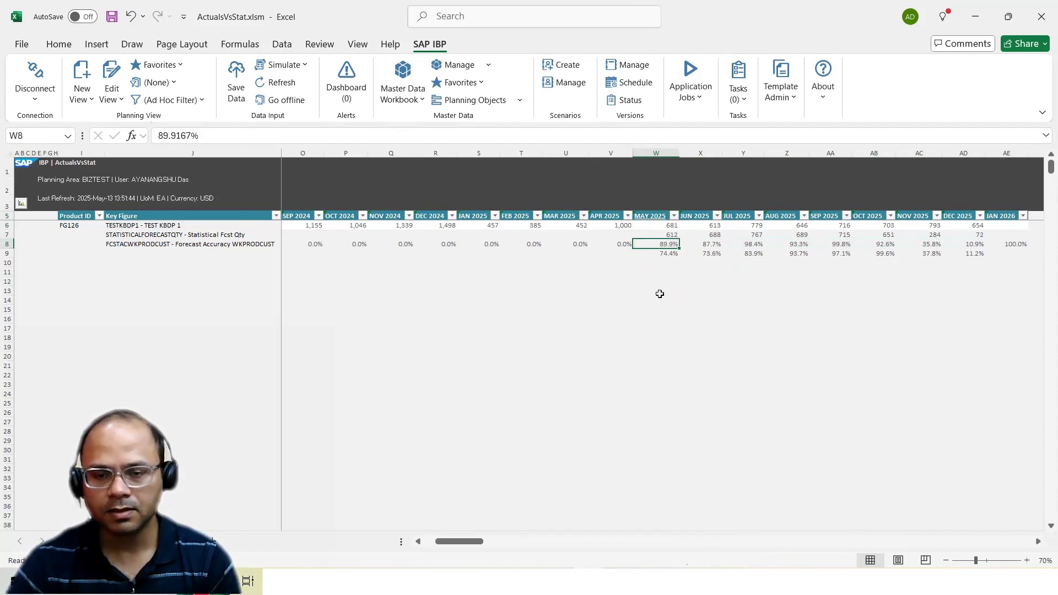
click(656, 255)
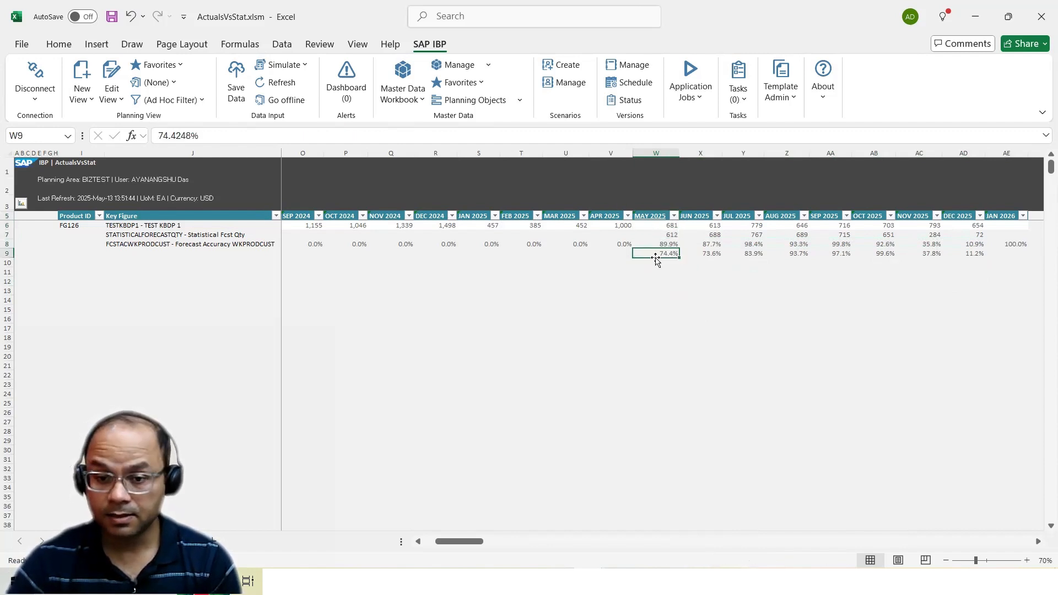
click(704, 246)
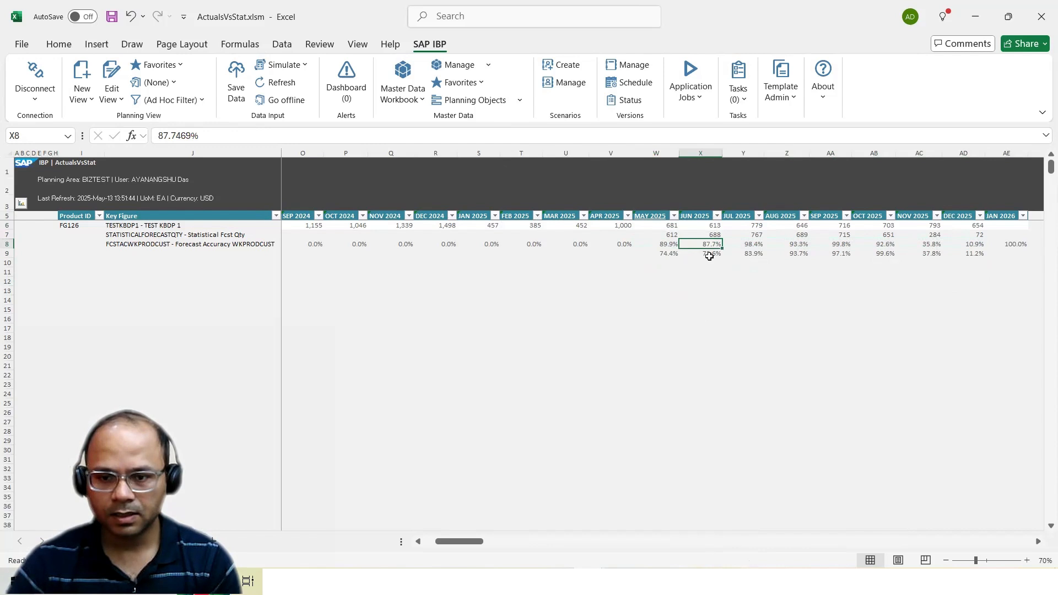
click(709, 255)
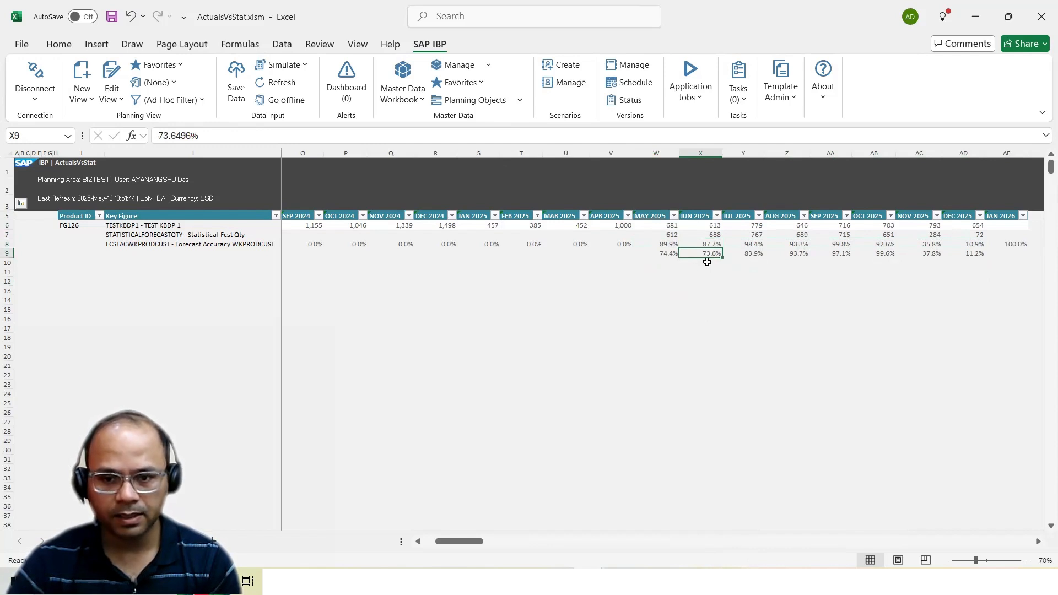
click(706, 245)
drag(655, 244, 705, 244)
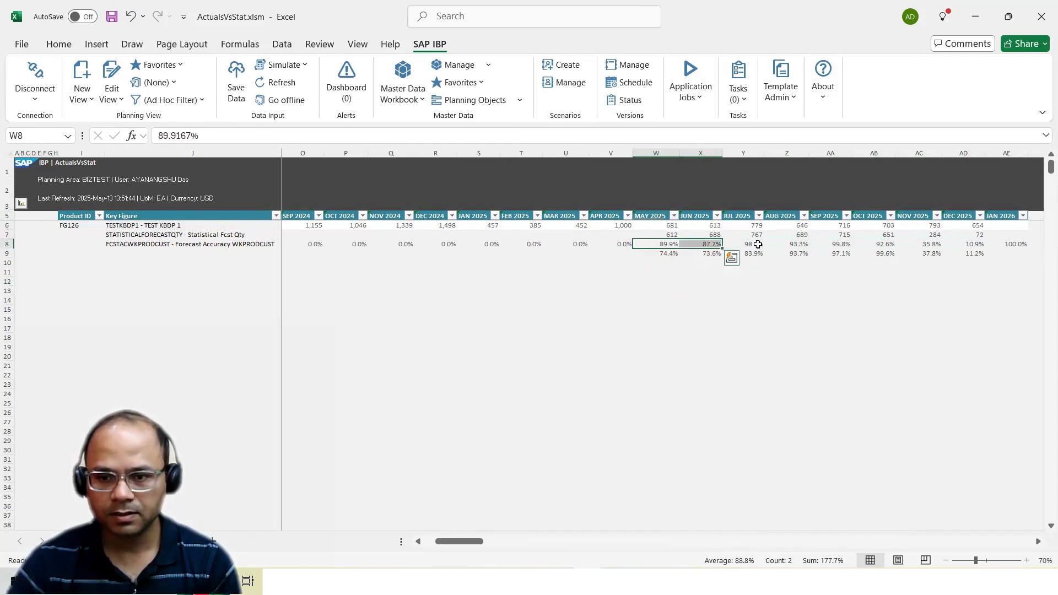
click(758, 246)
click(790, 253)
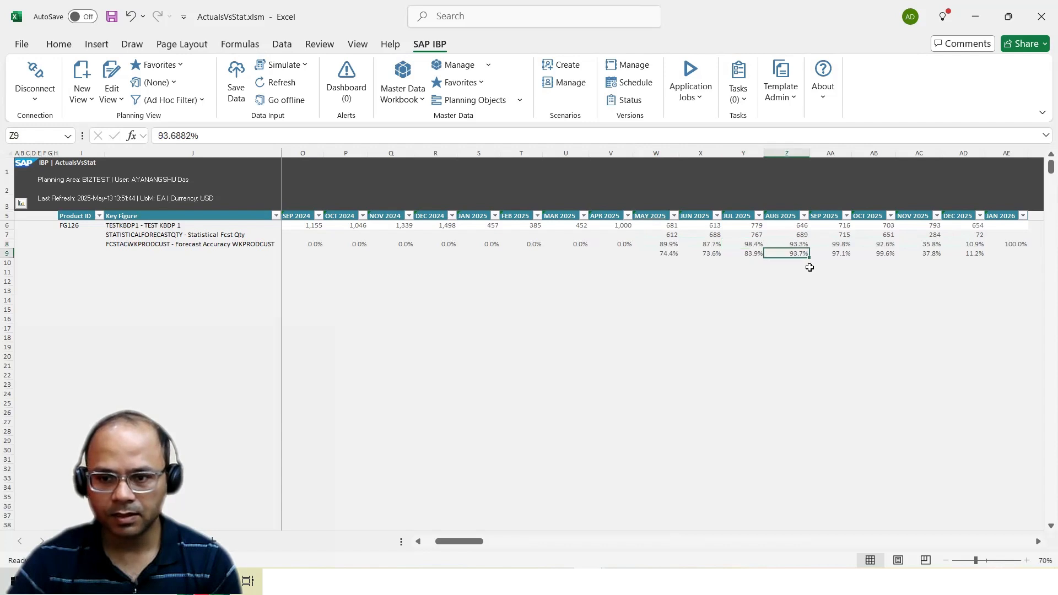
click(841, 245)
click(880, 244)
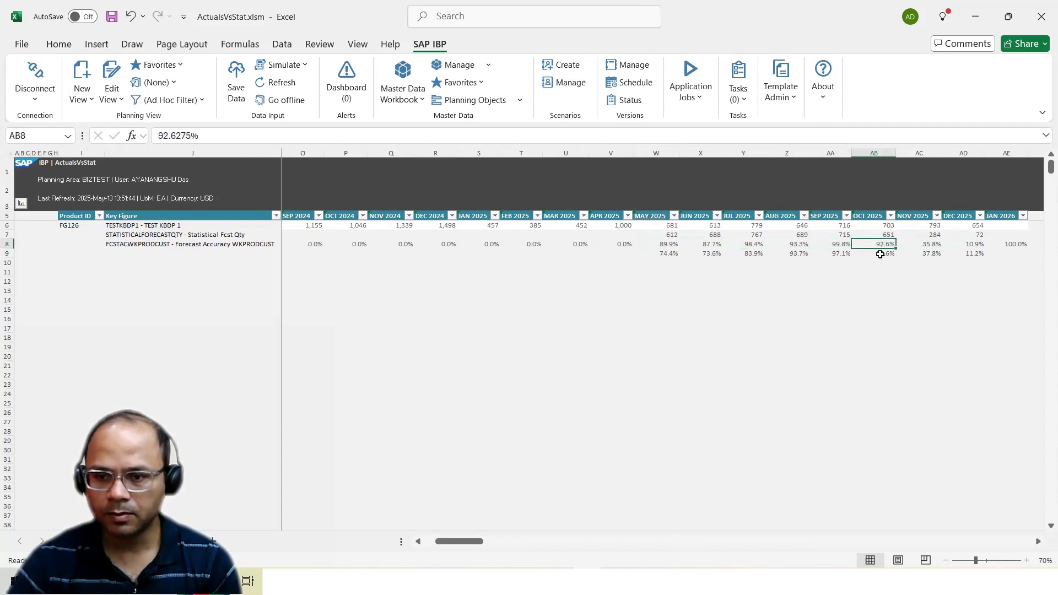
click(927, 245)
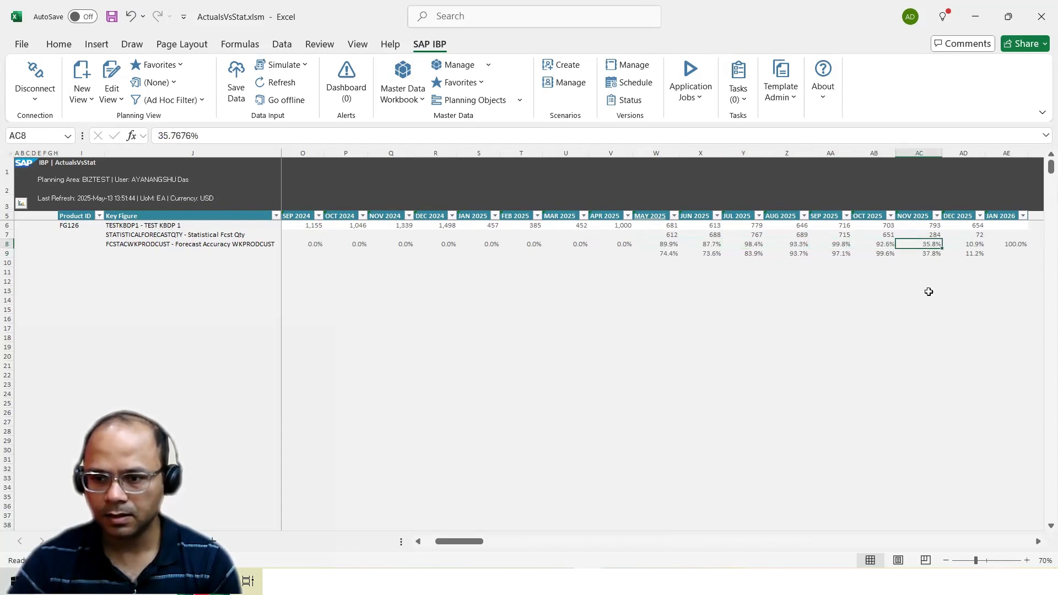
click(979, 246)
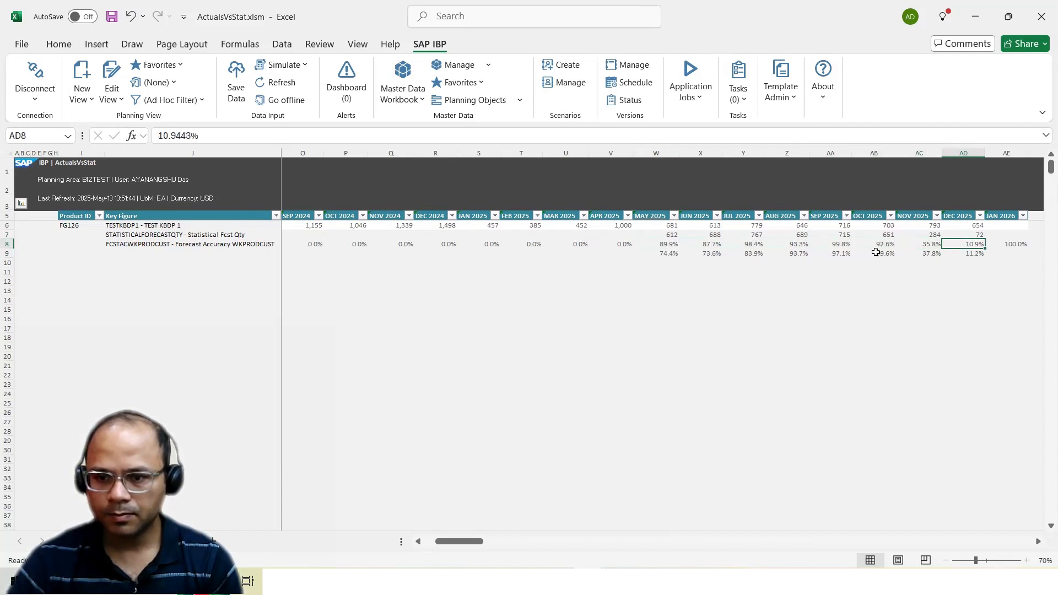
Examine the May to August 2025 SimpleMA accuracies, the May to September SMA accuracies and the May to December statistical forecast quantities
drag(800, 244, 662, 246)
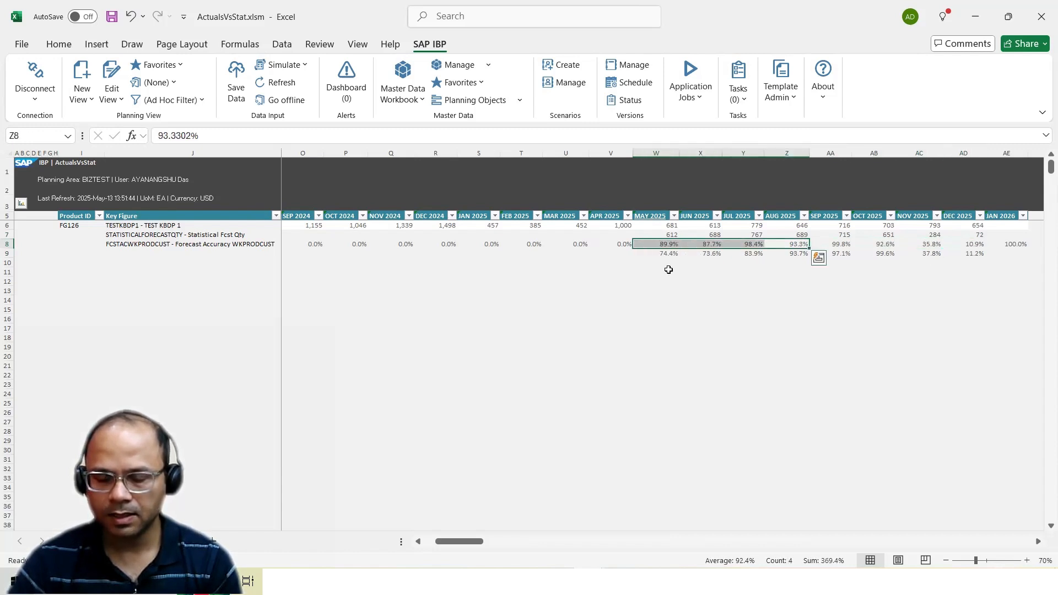
mouse_move(848, 244)
mouse_down()
mouse_move(672, 243)
mouse_move(841, 254)
mouse_up()
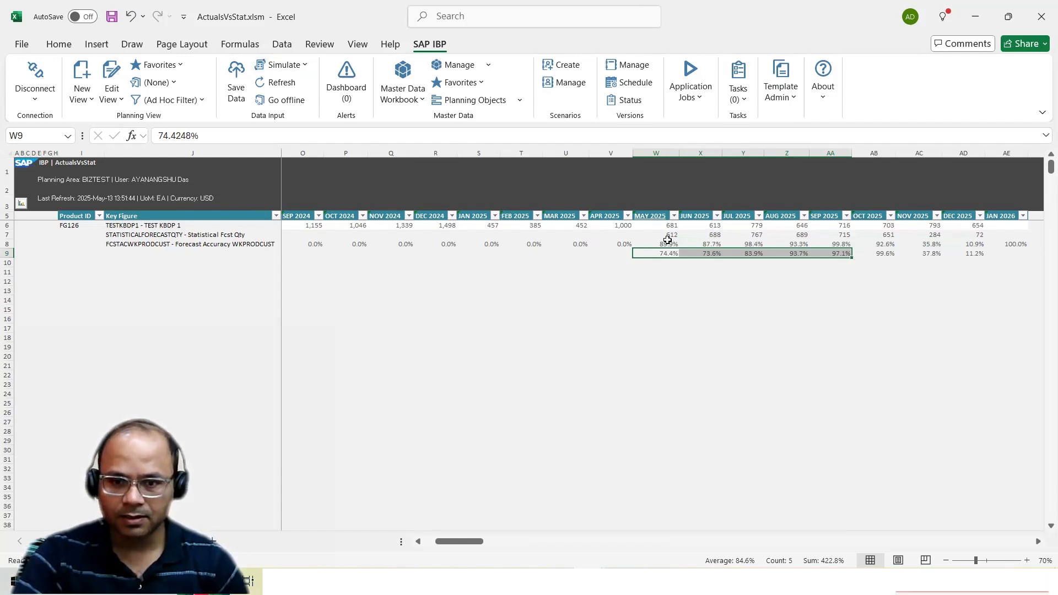
drag(667, 240, 965, 237)
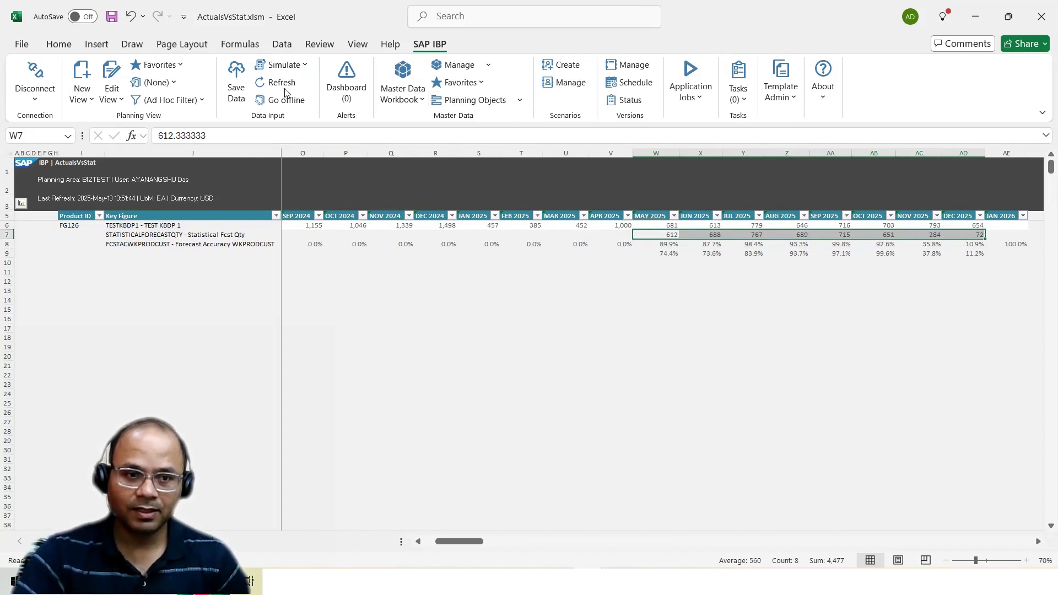
Clear the saved SMA accuracy values from row 9 and refresh the planning view, accepting the loss of unsaved changes
drag(663, 252, 973, 261)
key(Delete)
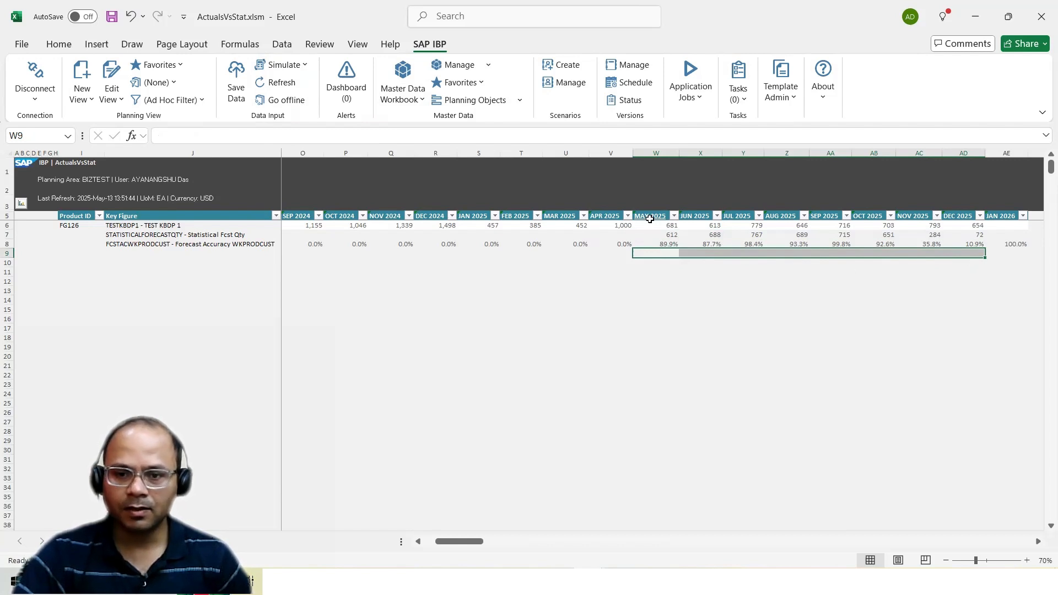
click(279, 84)
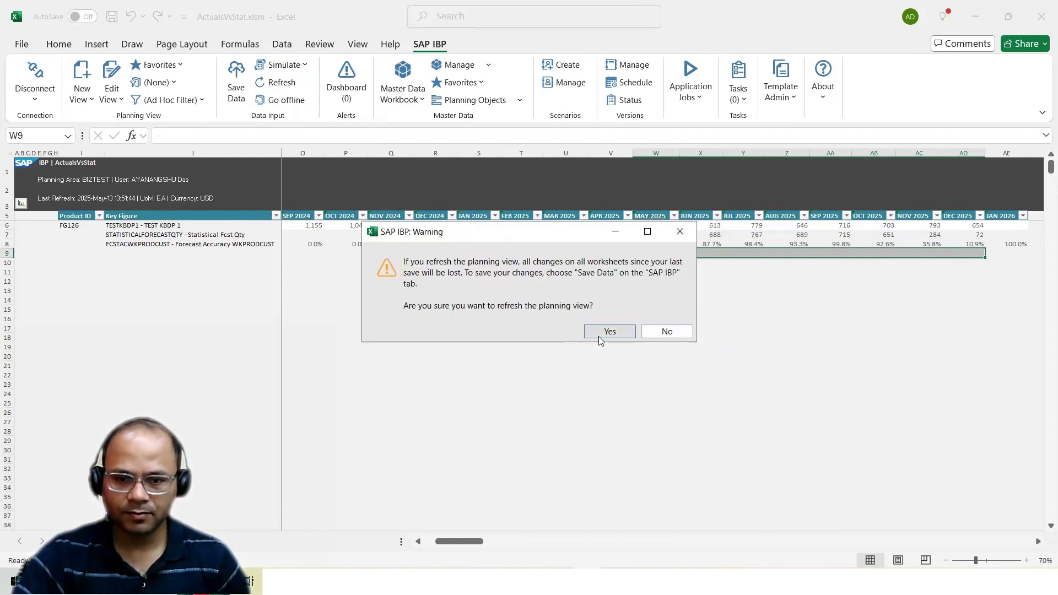
click(607, 333)
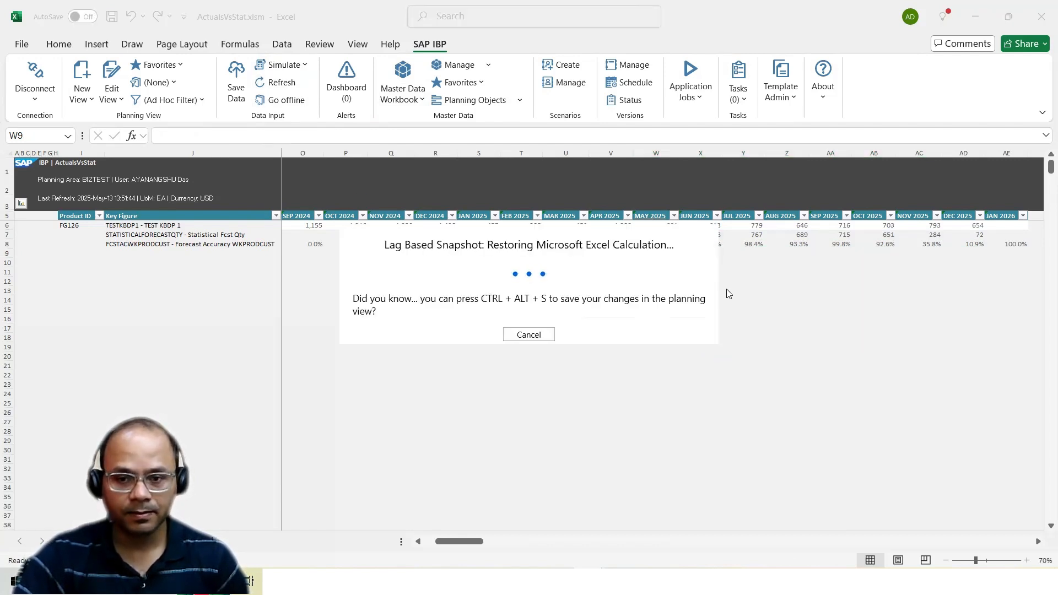
Check the May to December 2025 statistical forecast quantities and forecast accuracies in the refreshed planning view
drag(670, 236, 973, 236)
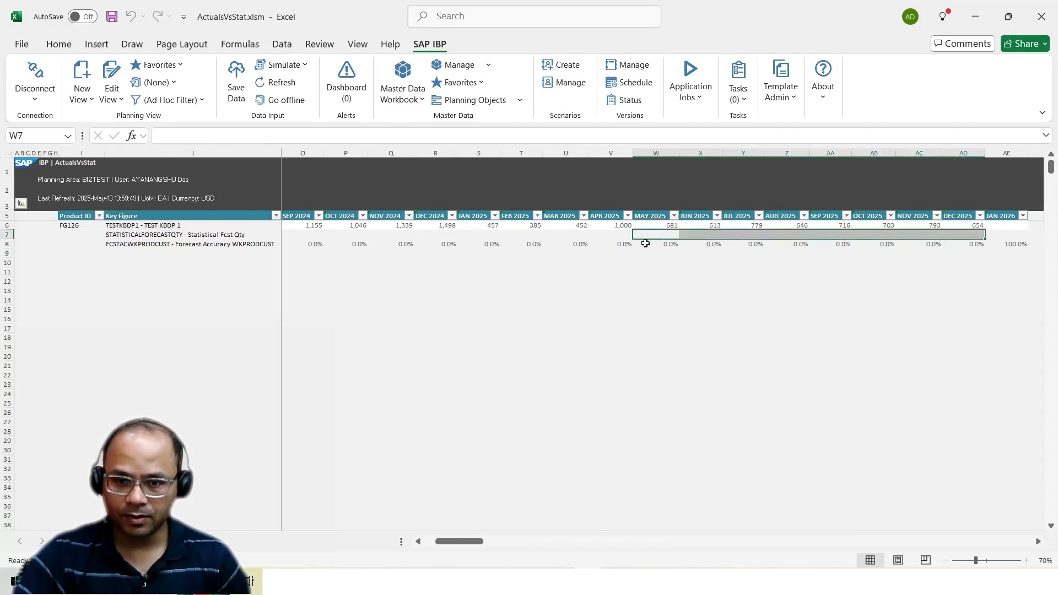
drag(646, 243, 962, 250)
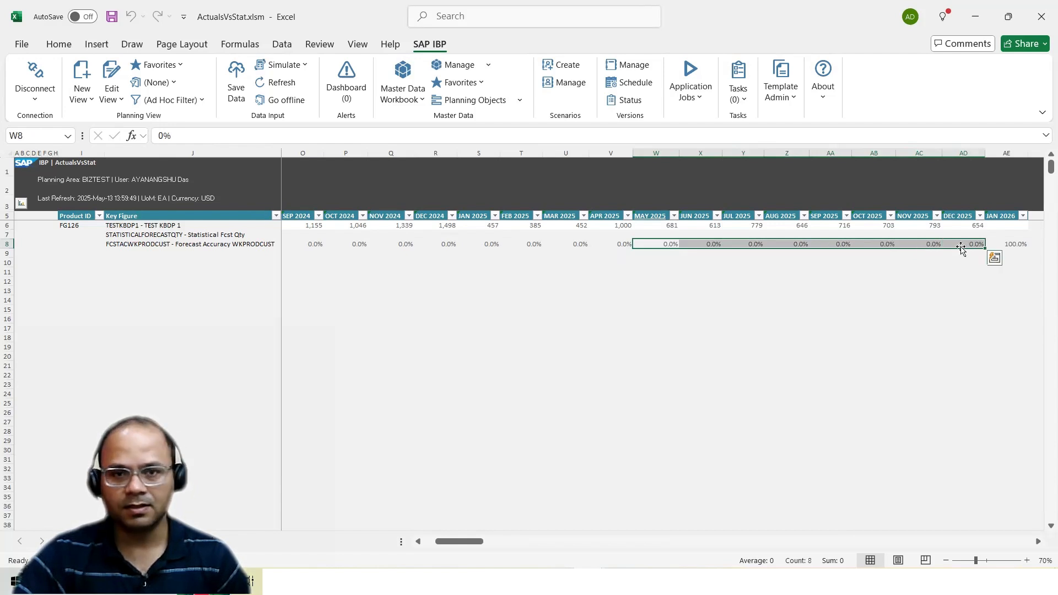
click(669, 234)
click(215, 235)
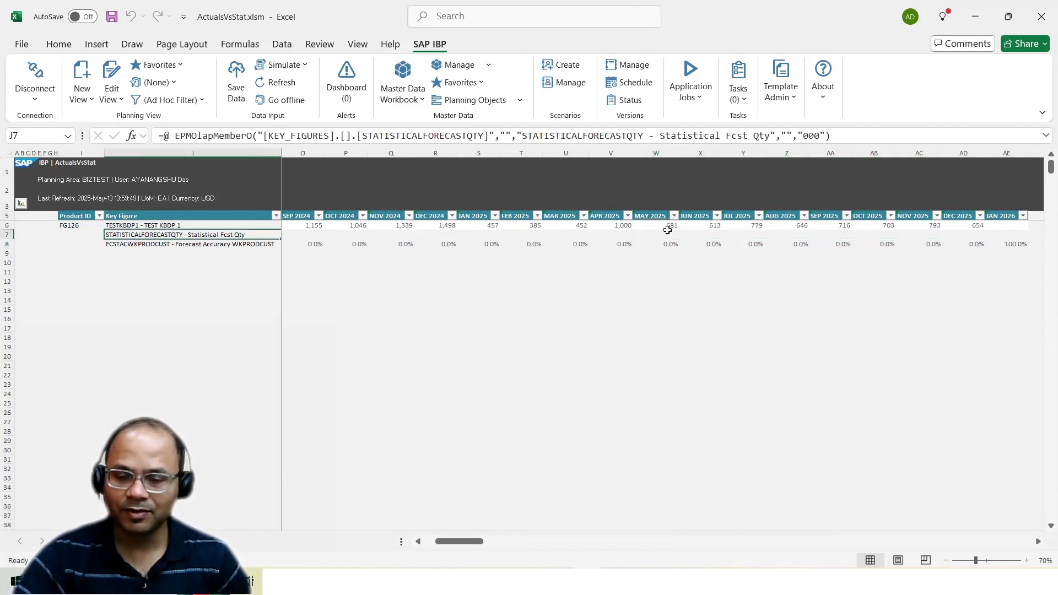
drag(668, 234, 948, 237)
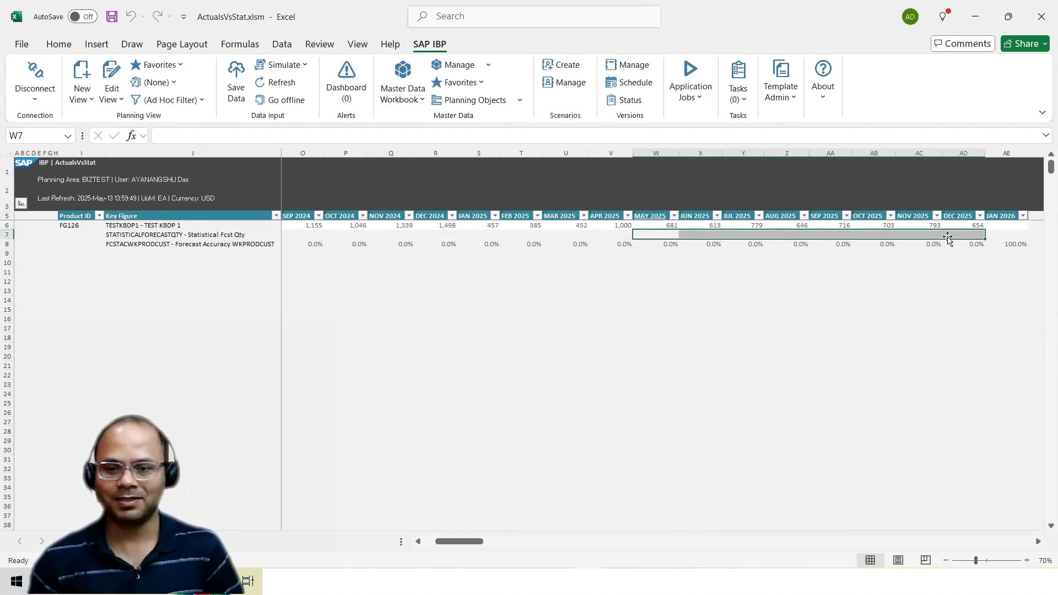